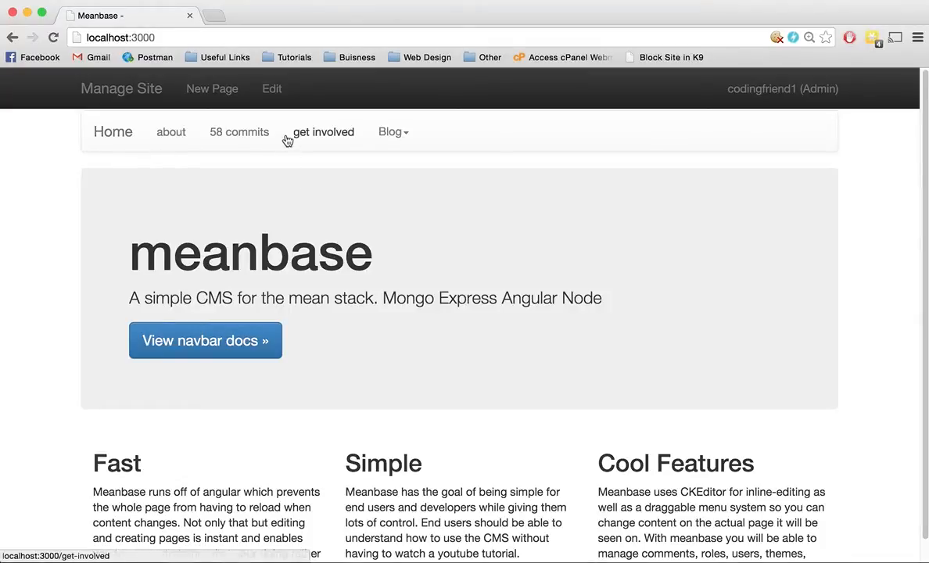
Step: Switch the home page into inline edit mode
click(272, 90)
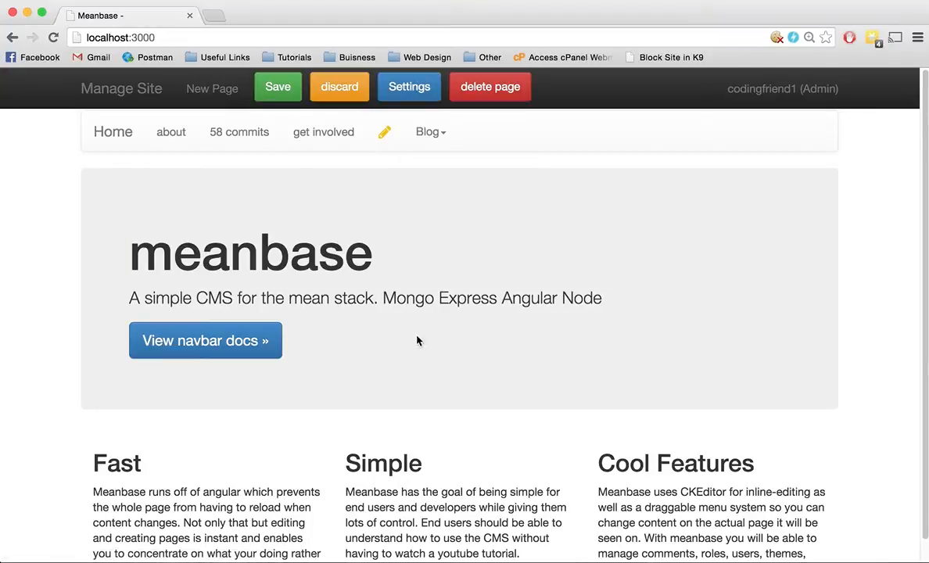
Step: Delete and restore "Mongo Express Angular Node" in the tagline, and activate the Simple and Cool Features text blocks for editing
drag(606, 298, 386, 301)
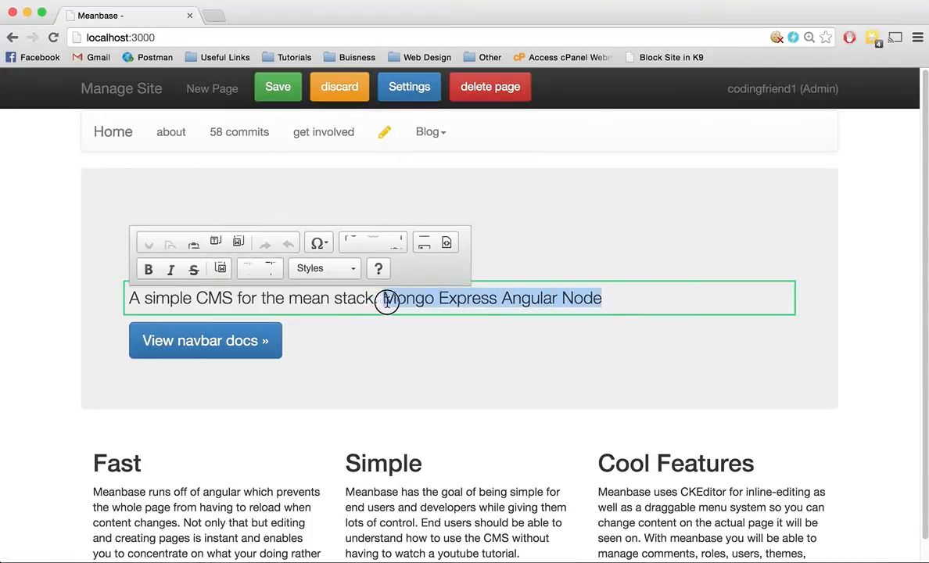
key(BackSpace)
key(super+z)
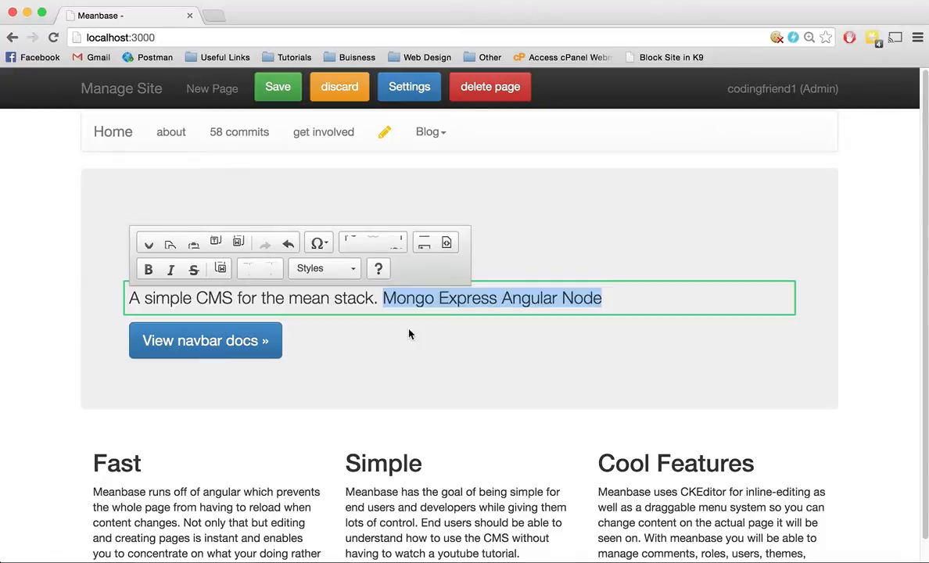
scroll(263, 461, down, 1)
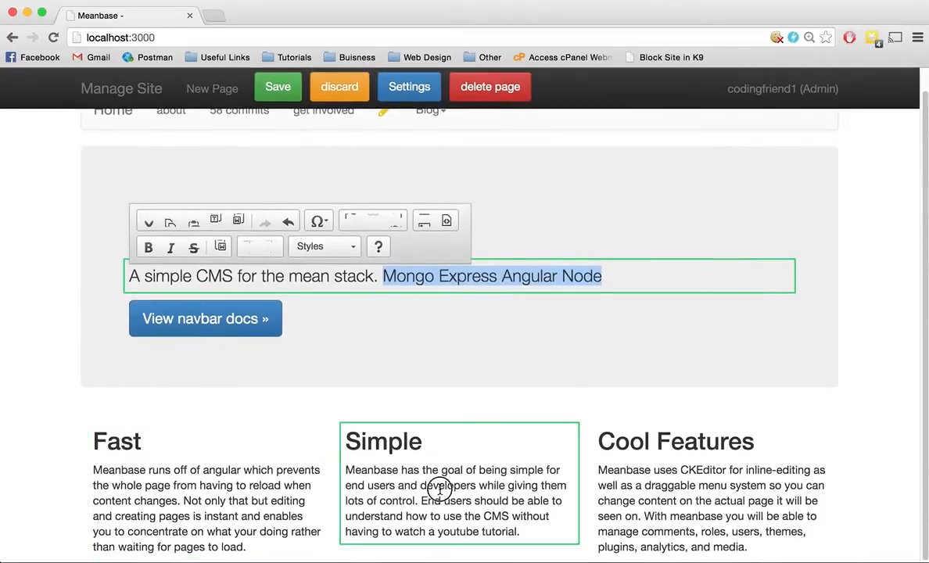
click(441, 485)
double_click(652, 501)
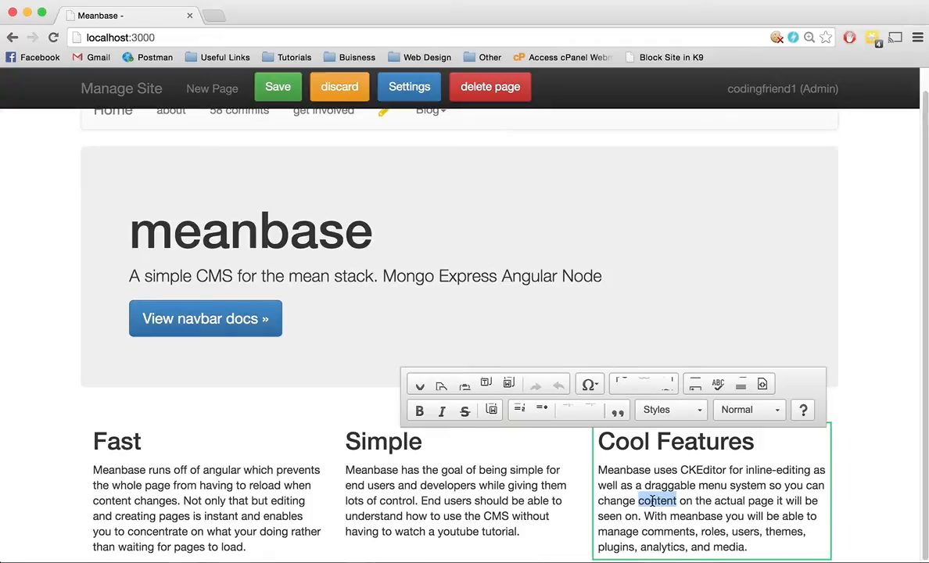
Step: Change the home page's main heading to "Meanbase" and save the page
double_click(299, 223)
text(M)
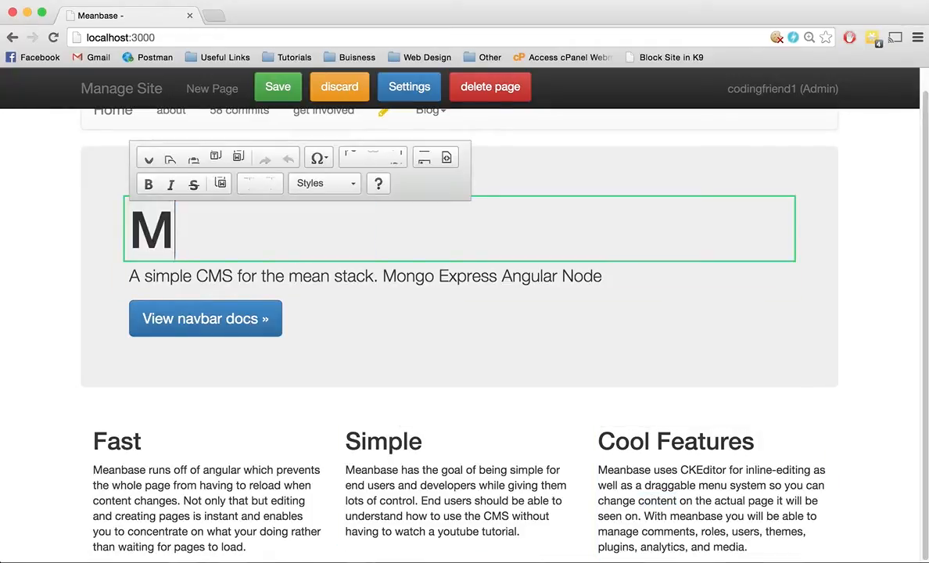
text(eanbase)
scroll(233, 226, up, 1)
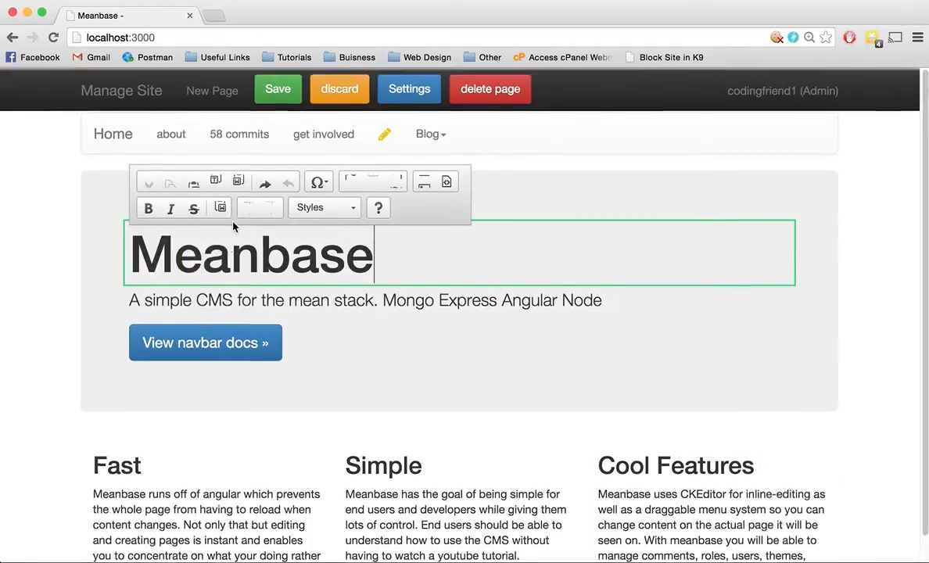
click(276, 88)
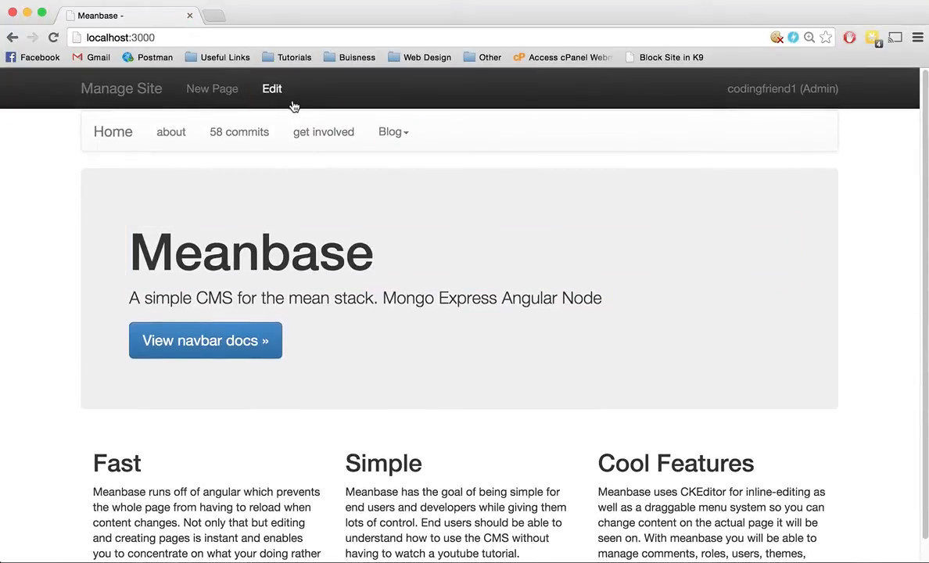
Step: Create a new page from the article template with the URL "tutorial" and look over its layout
click(194, 92)
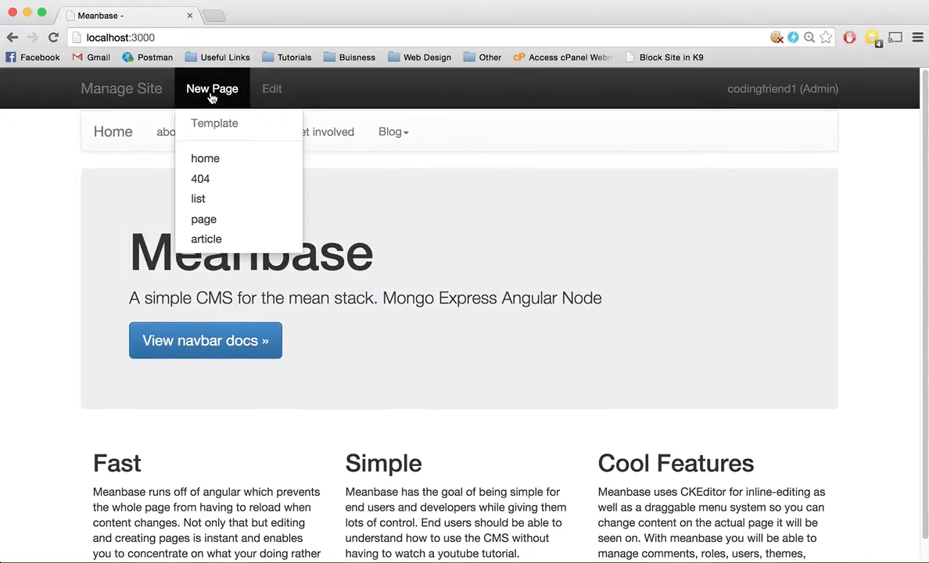
click(247, 242)
text(tutoria)
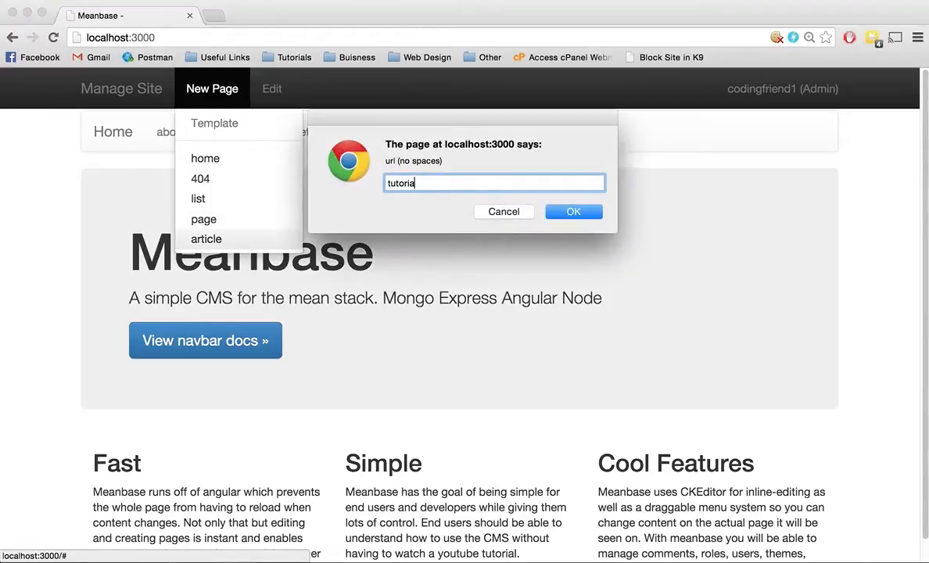
text(l)
key(Return)
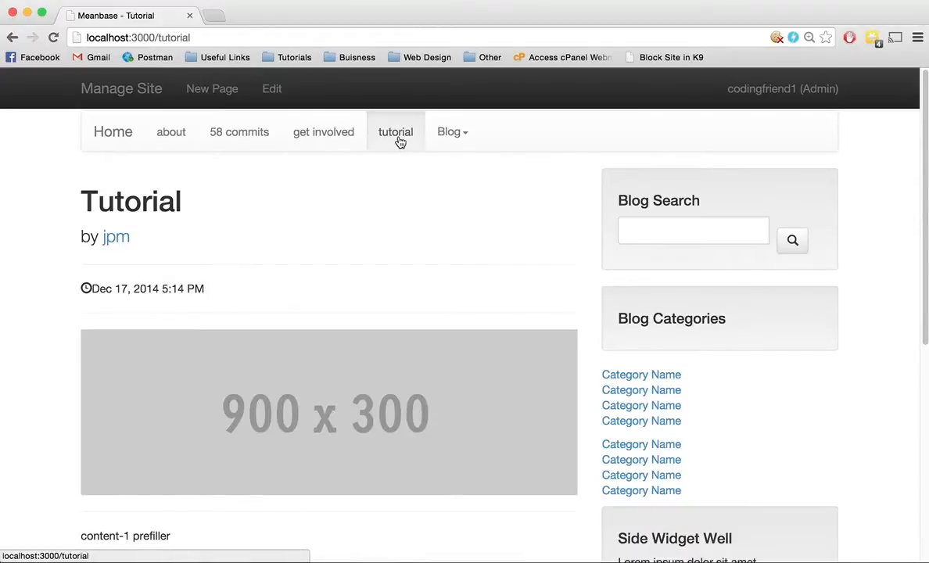
scroll(425, 209, down, 10)
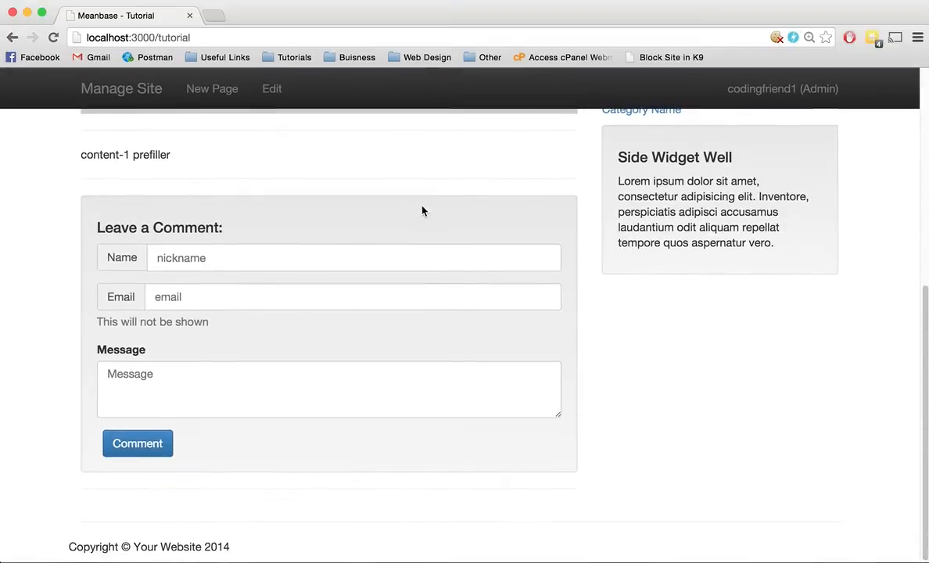
scroll(423, 211, up, 10)
Step: Edit the tutorial page and replace the placeholder content below the image with "This is a youtube tutorial."
click(274, 89)
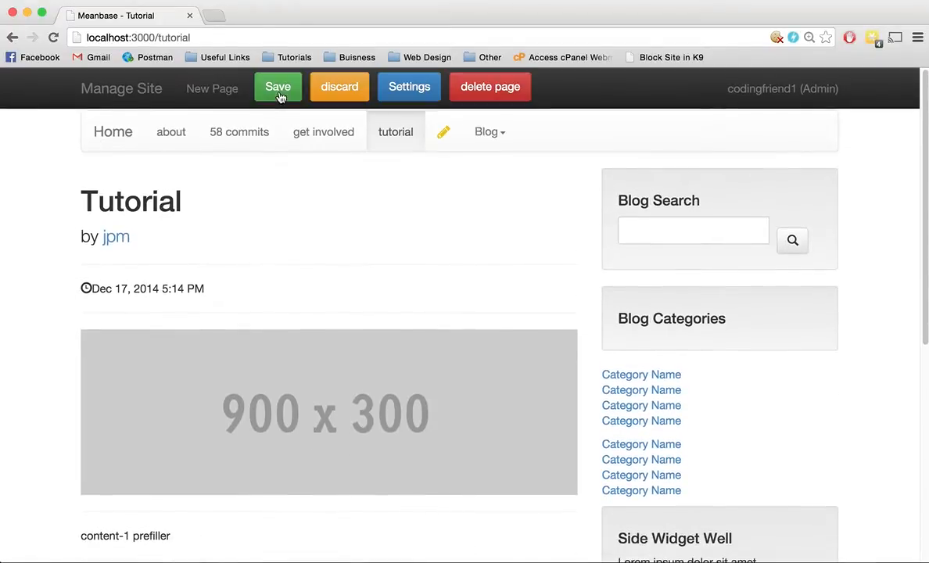
scroll(277, 278, down, 2)
scroll(278, 277, up, 2)
scroll(211, 318, down, 5)
click(199, 361)
triple_click(199, 359)
text(This is a youtube tutorial.)
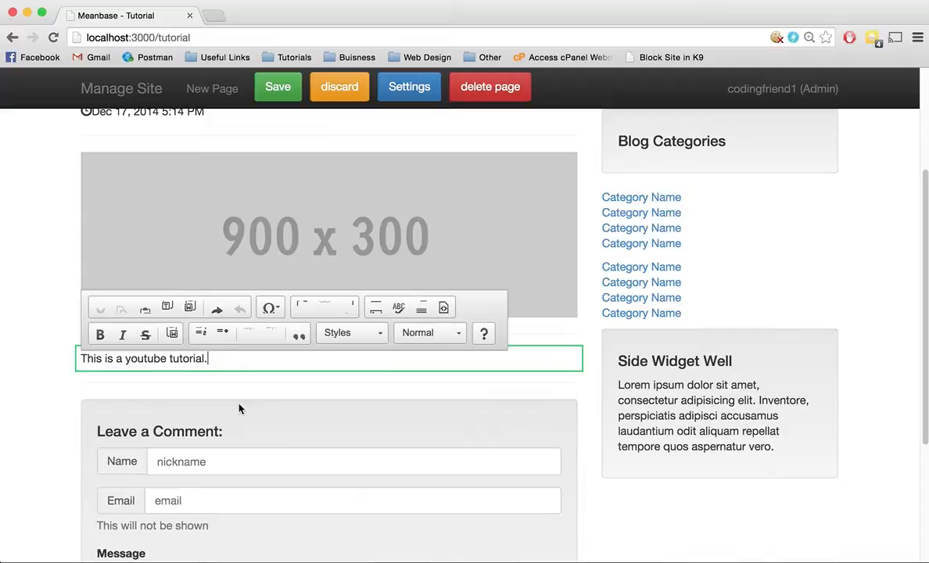
scroll(266, 426, down, 5)
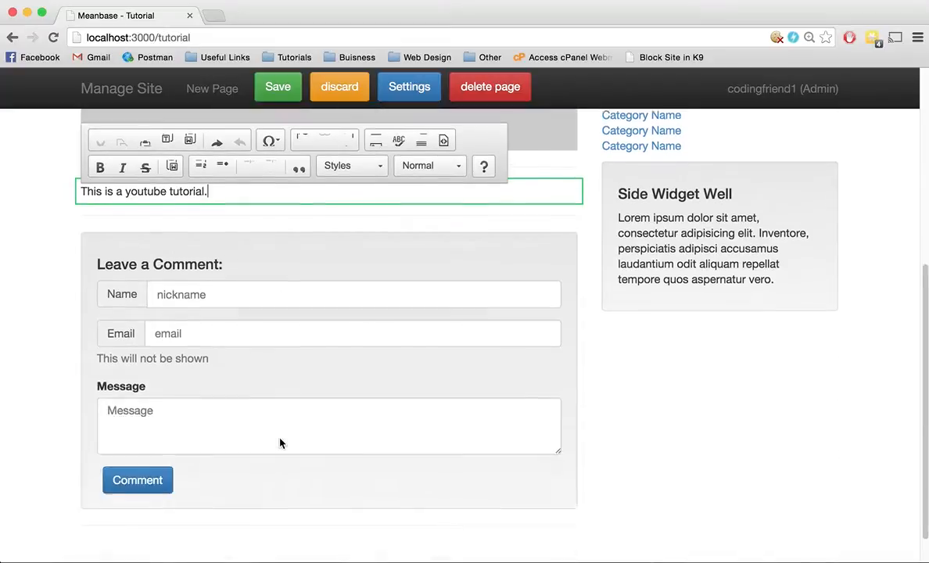
scroll(279, 439, up, 10)
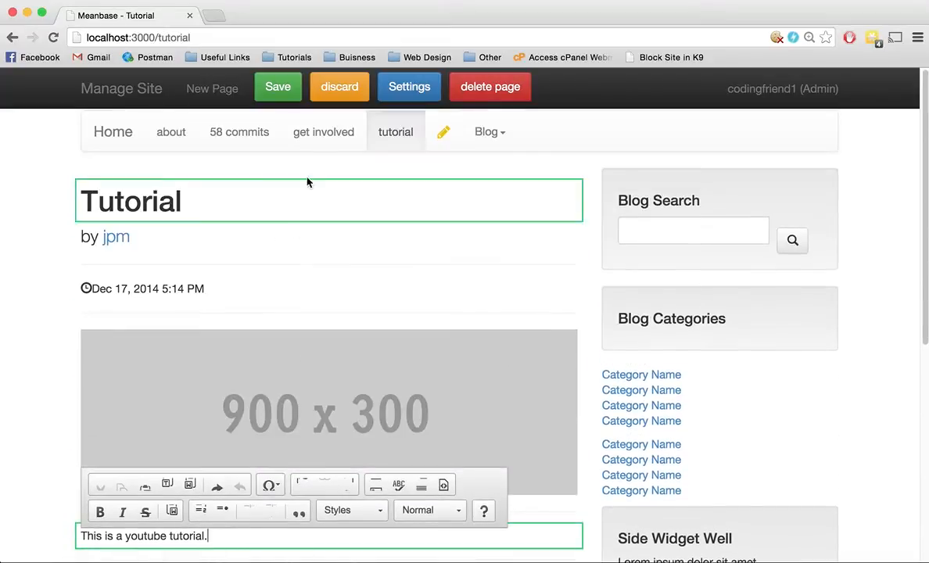
Step: Move the "get involved" and "58 commits" navigation items to the end of the Blog submenu
click(489, 135)
drag(316, 148, 462, 213)
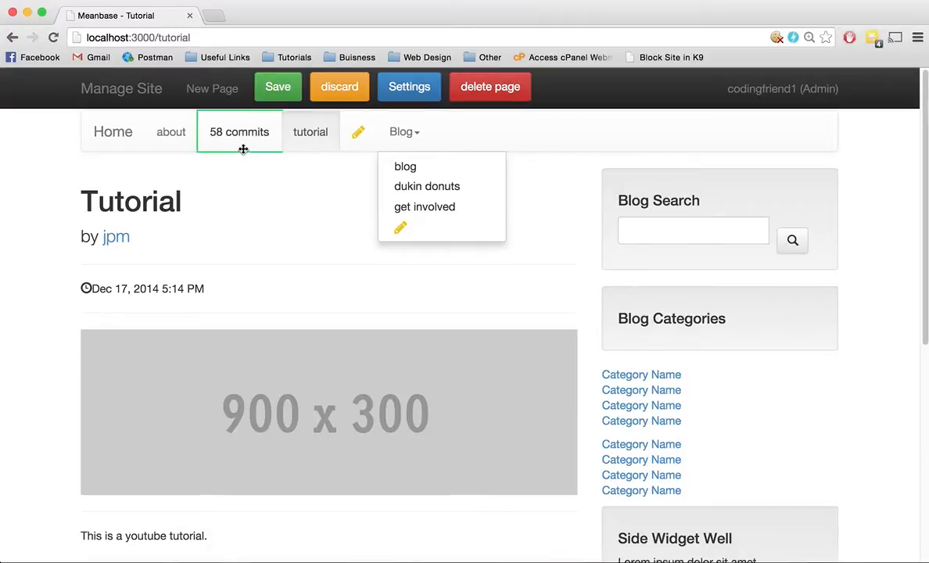
drag(270, 170, 385, 233)
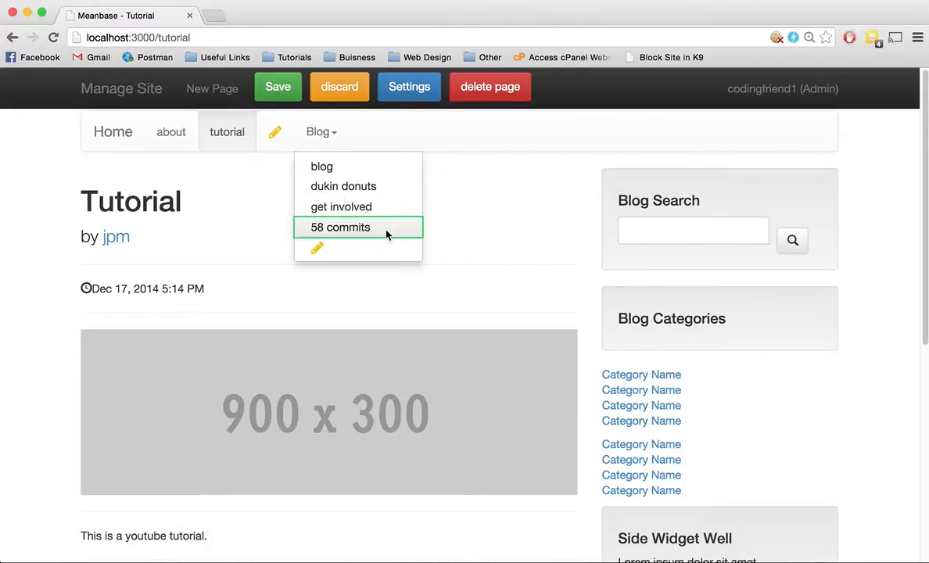
Step: View the menu item settings for "dukin donuts" and close them without changing anything
click(376, 188)
double_click(398, 190)
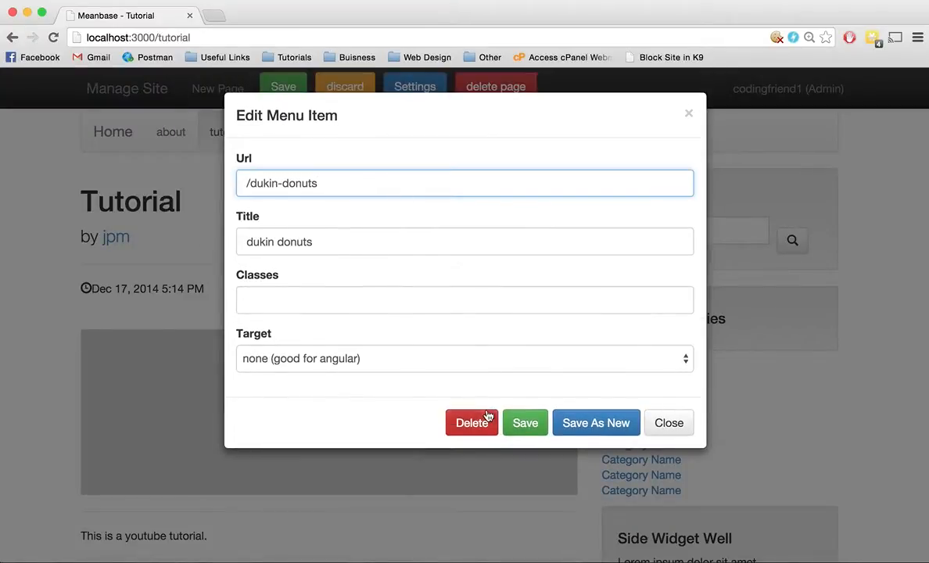
click(677, 423)
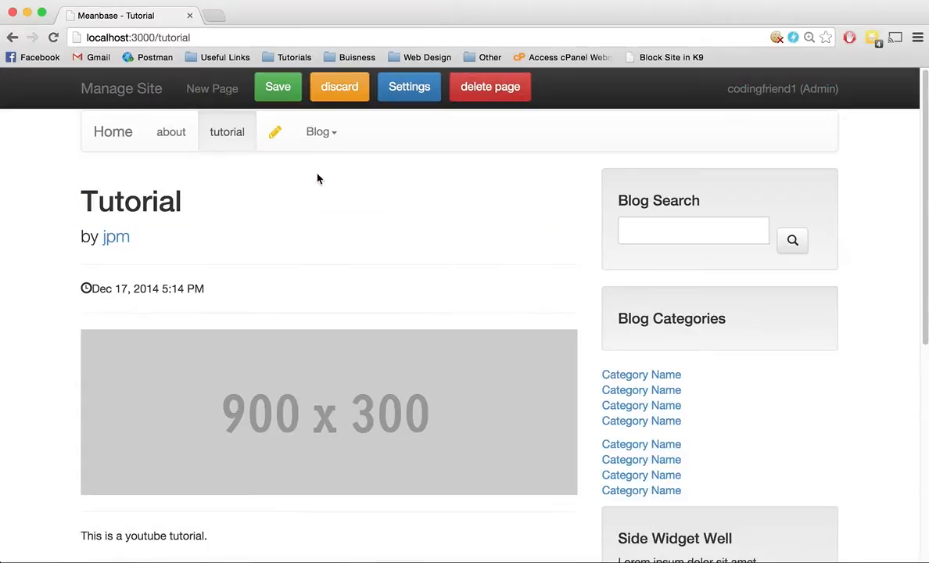
click(270, 129)
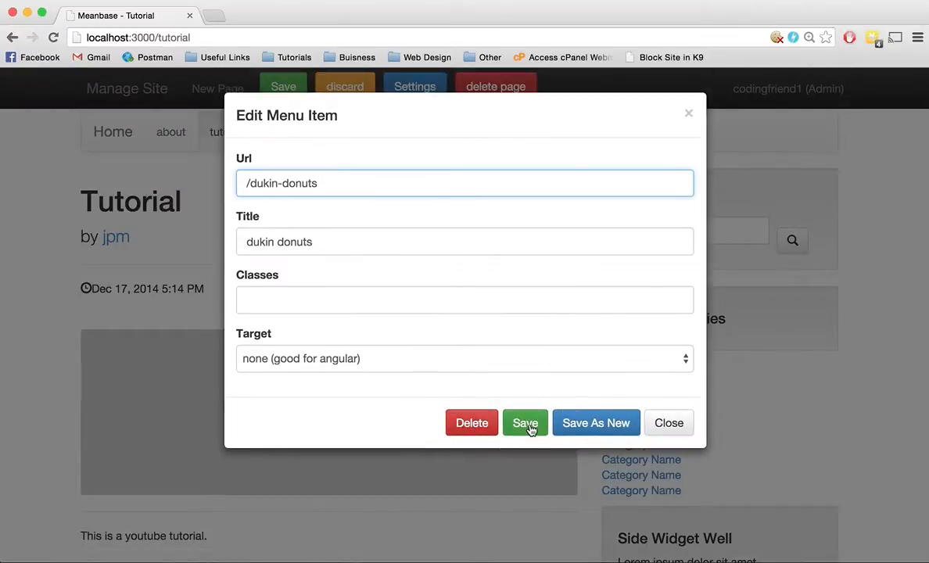
click(658, 431)
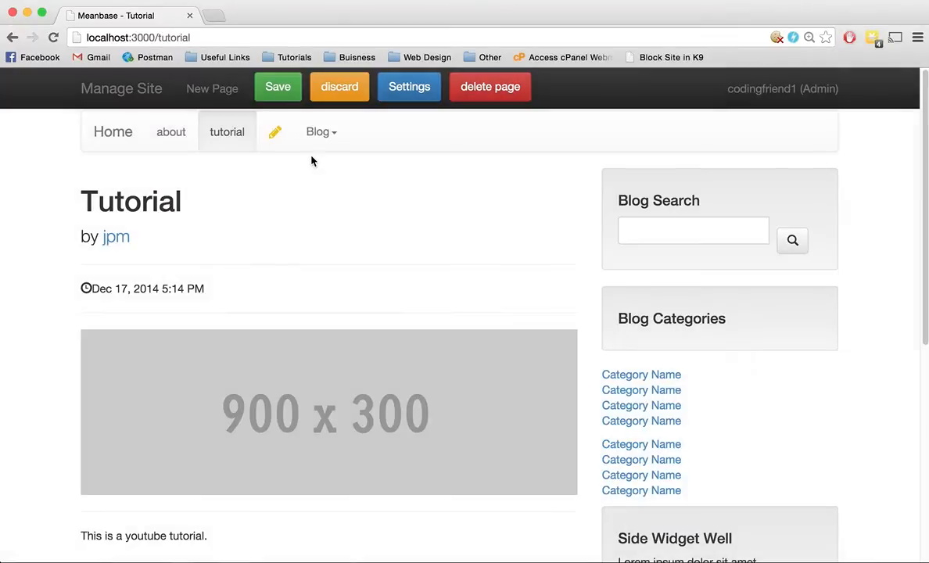
Step: Check the Blog submenu's items and save the edited tutorial page with its rearranged navigation
click(279, 149)
drag(279, 153, 177, 141)
click(319, 144)
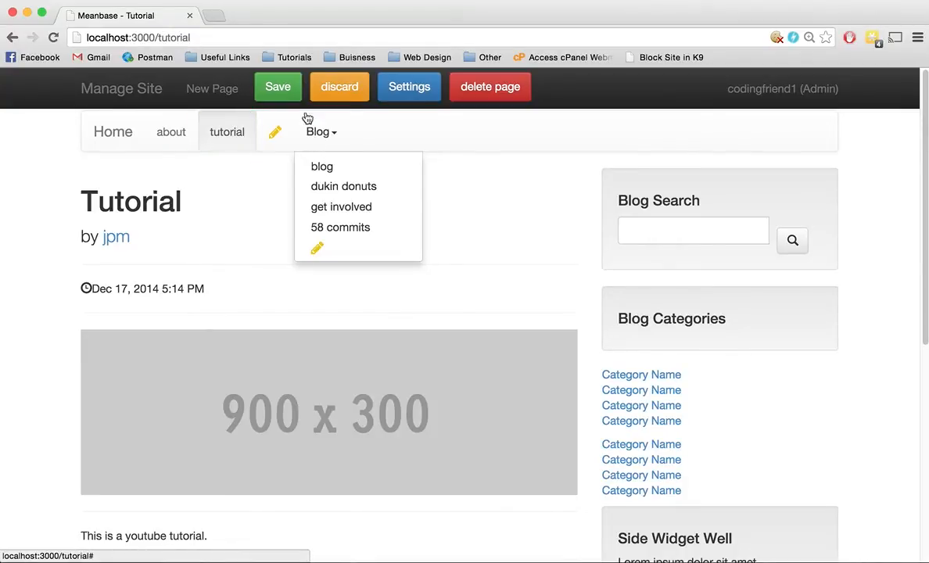
click(278, 91)
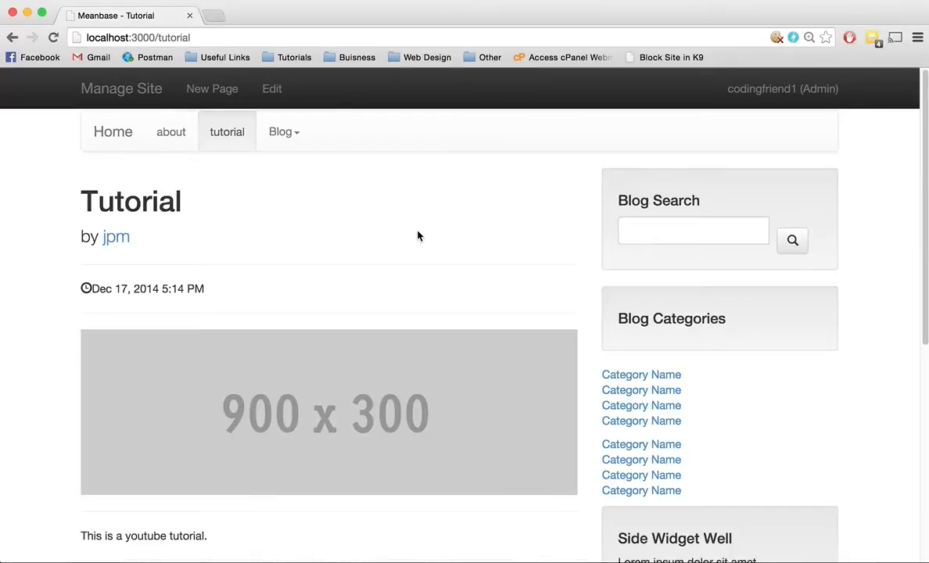
Step: Fill in the commenter's name and email address in the tutorial page's comment form
scroll(419, 235, down, 5)
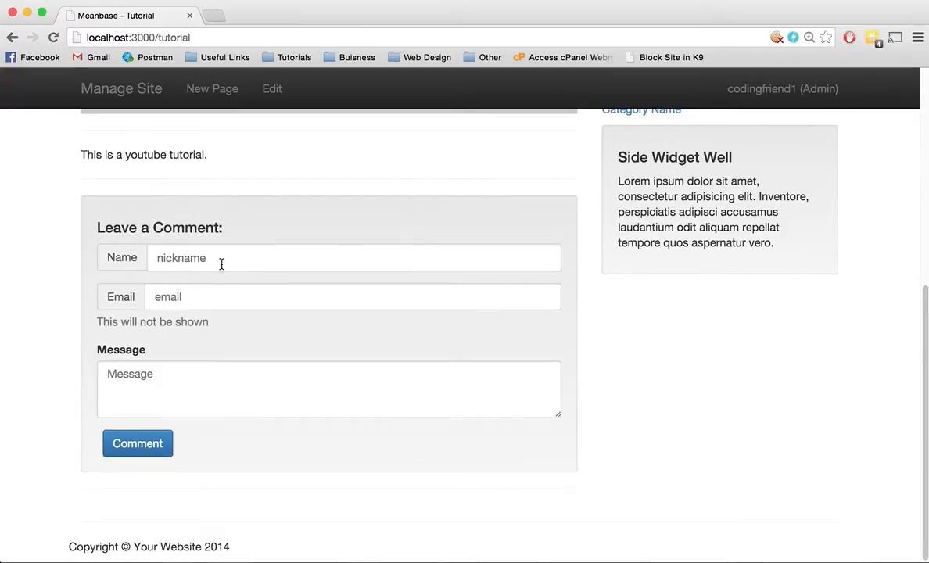
click(220, 264)
text(JP)
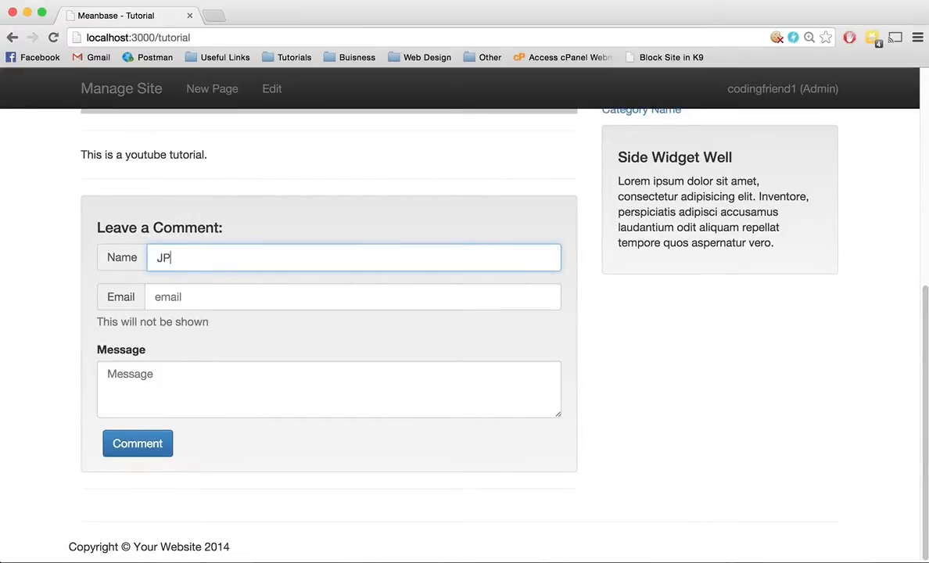
key(Tab)
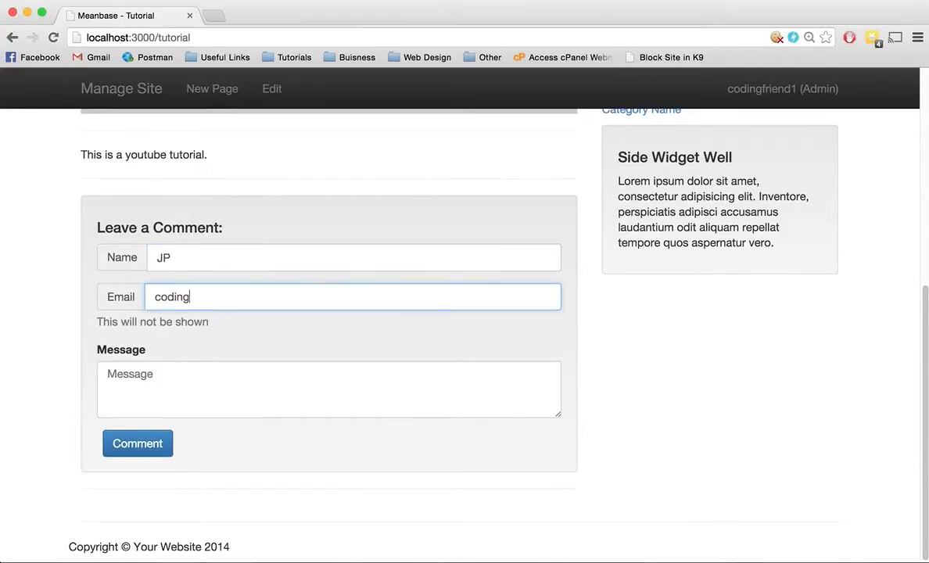
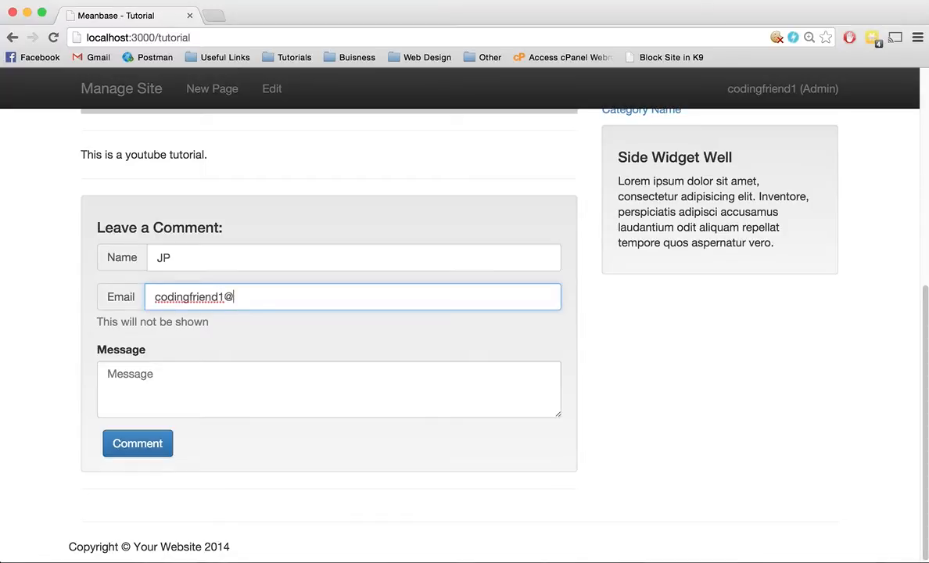
key(Tab)
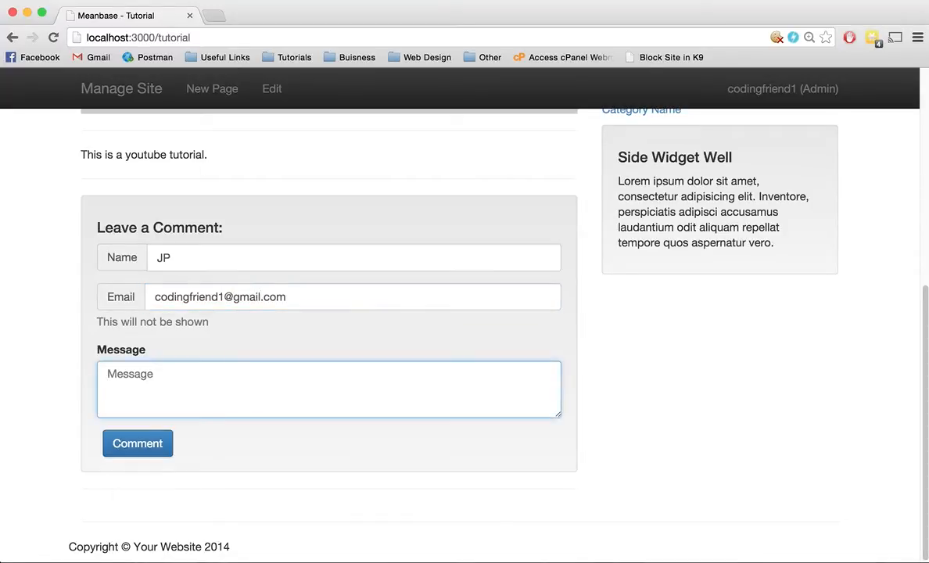
Step: Write the comment message "This is a cool page!" and submit the comment
text(This is a cool pa)
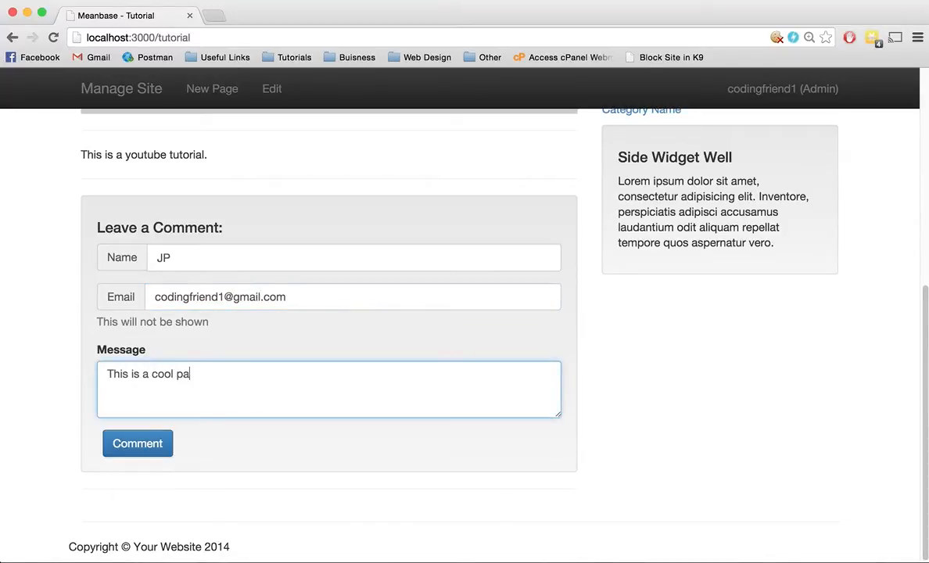
text(ge!)
click(141, 443)
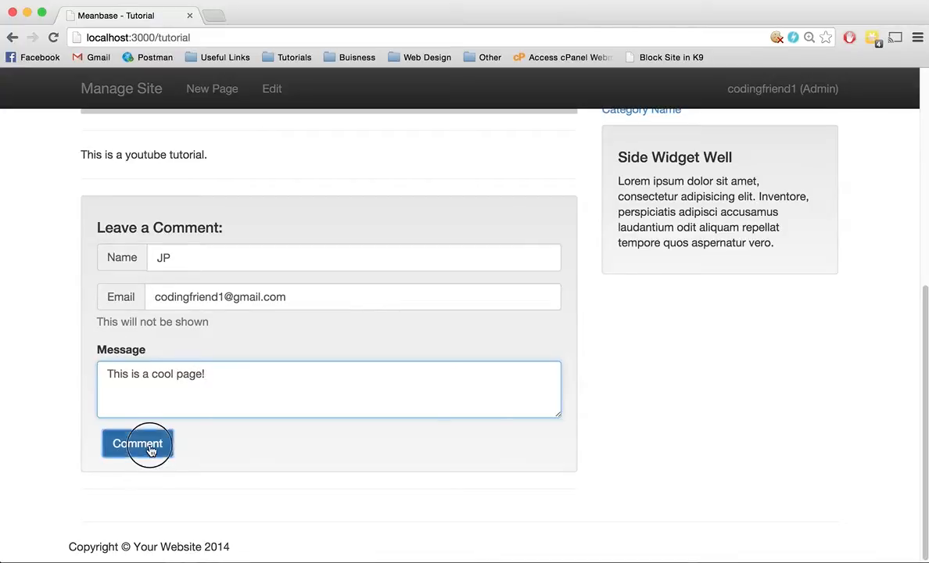
Step: Go to comment management in the site's backend and expand the comment left on the Tutorial page
scroll(219, 297, up, 10)
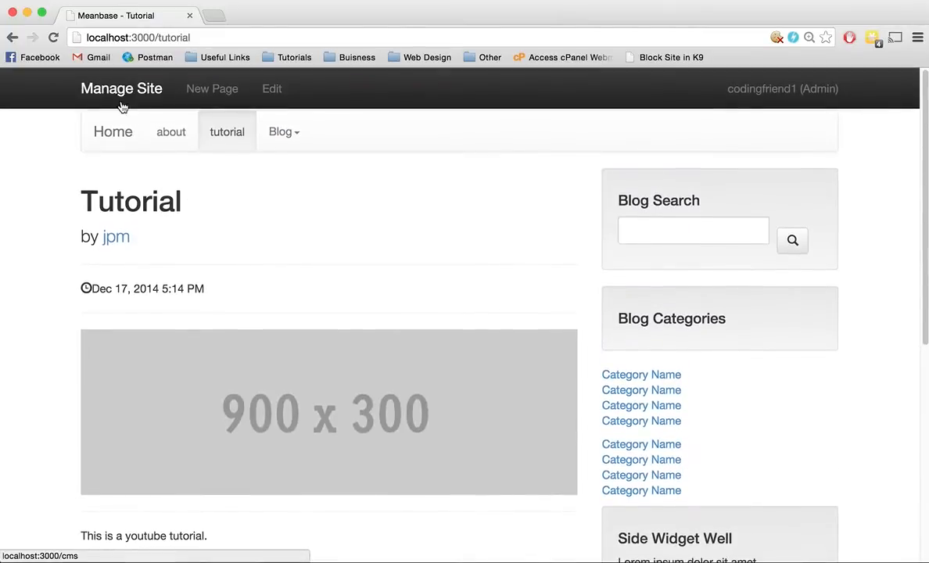
click(120, 98)
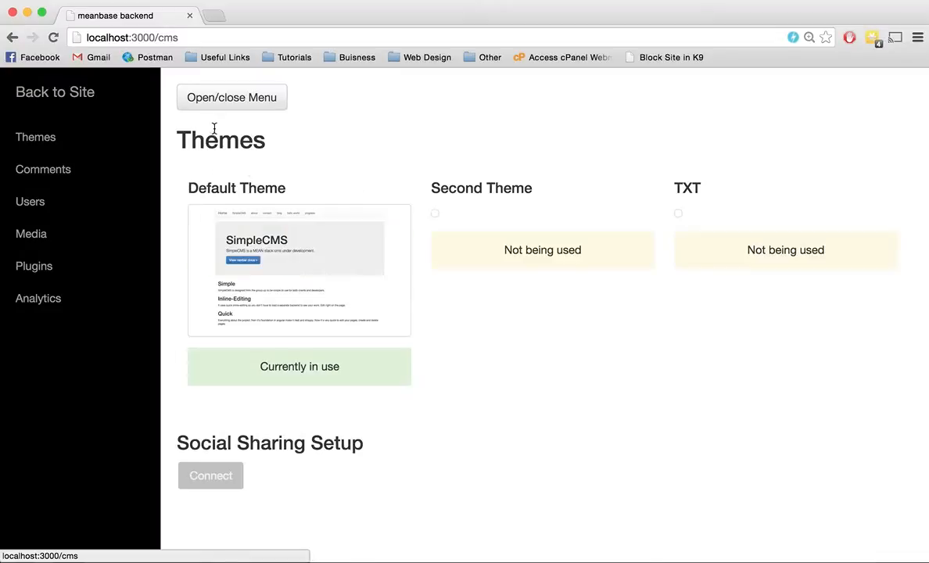
click(79, 179)
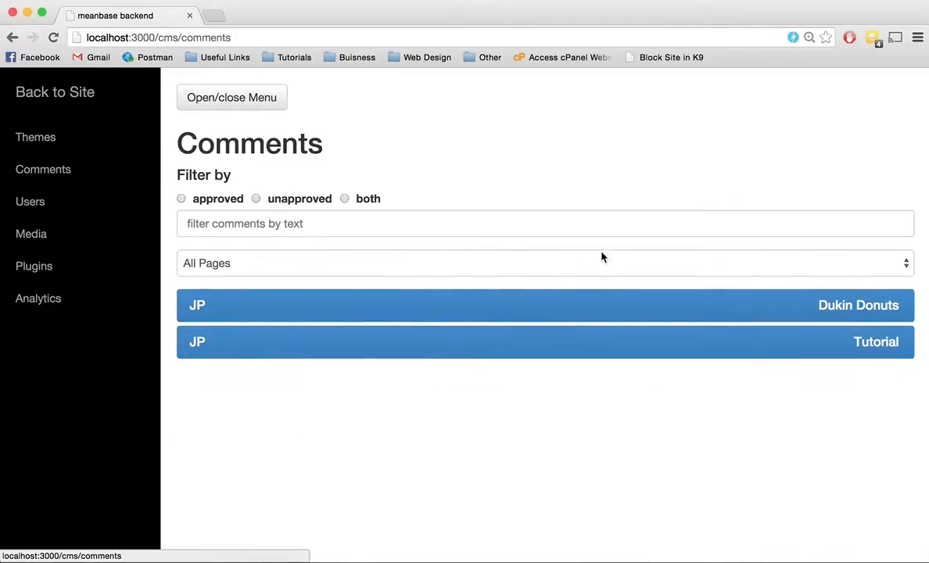
click(401, 346)
scroll(417, 345, down, 1)
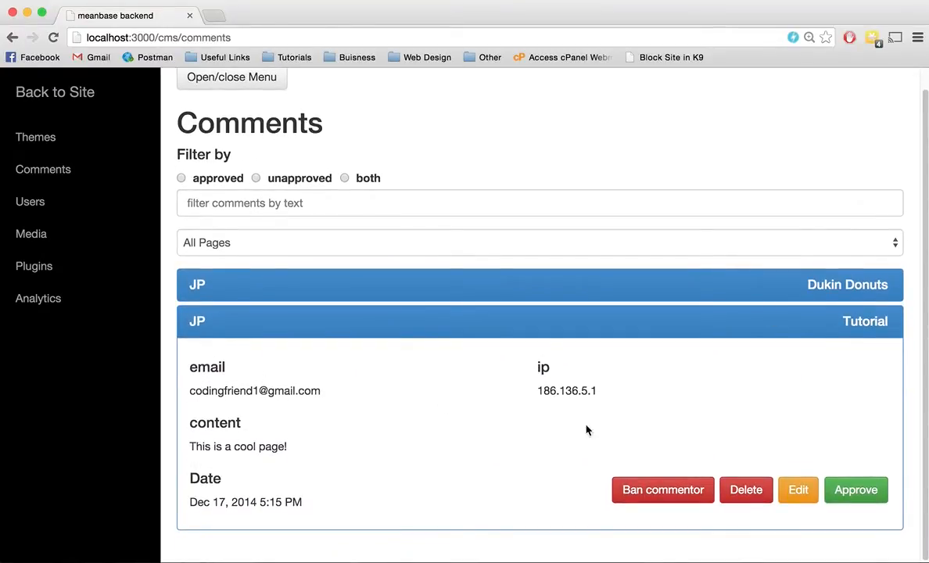
Step: Approve the expanded comment on the Tutorial page and filter the comment list by unapproved and approved status
click(851, 494)
scroll(276, 266, up, 1)
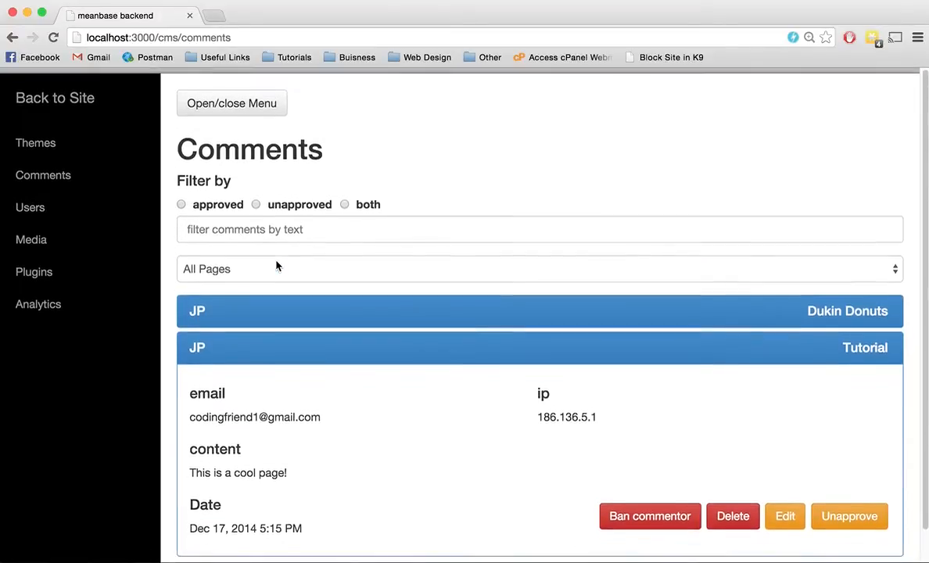
click(284, 200)
click(221, 200)
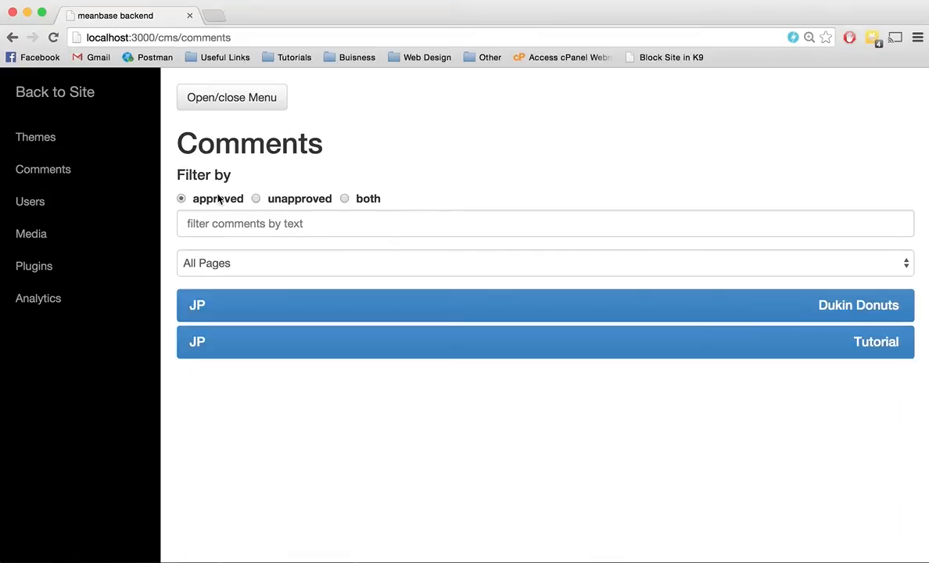
Step: Try filtering the approved comments by the text "tutorial", clear it, and check which pages the list can be filtered by
click(260, 220)
text(tutorial)
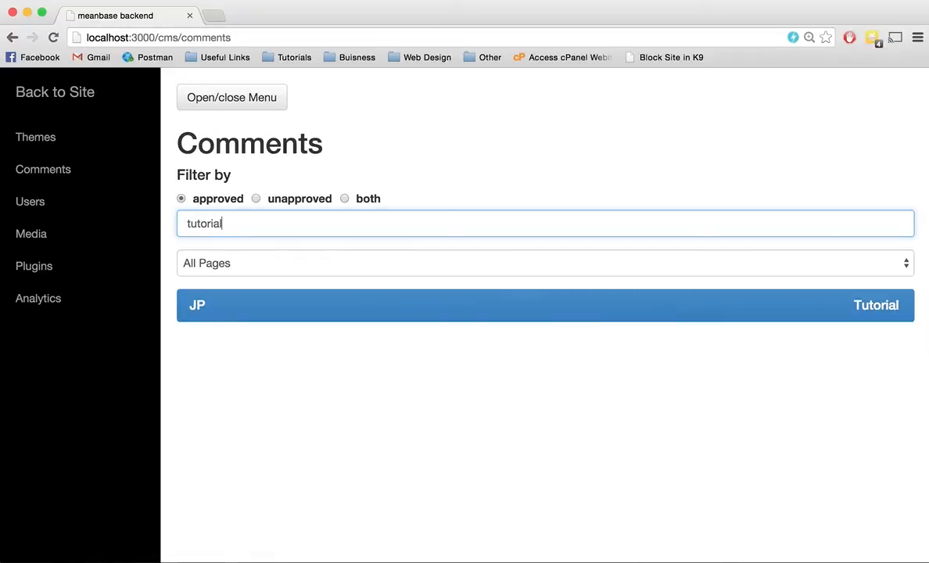
key(BackSpace)
key(BackSpace)
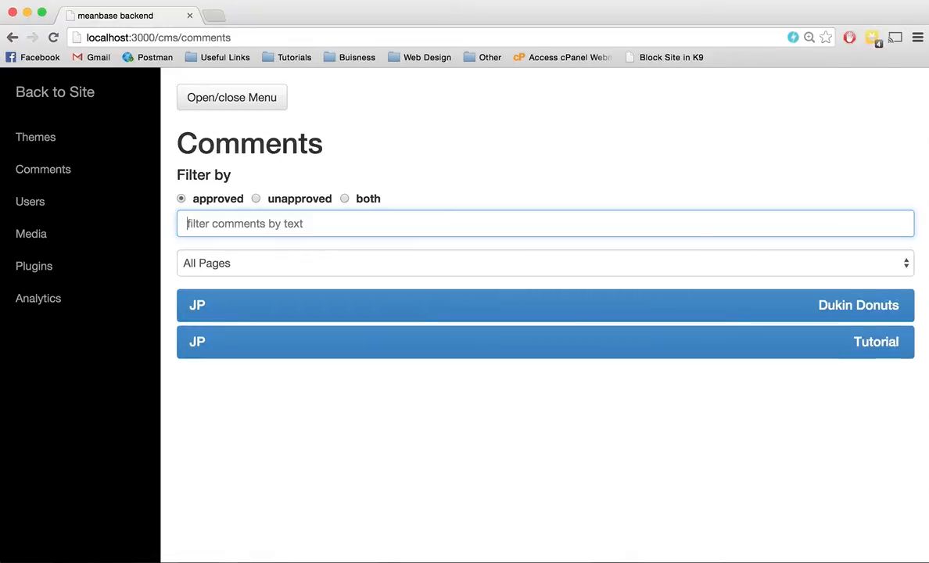
click(244, 261)
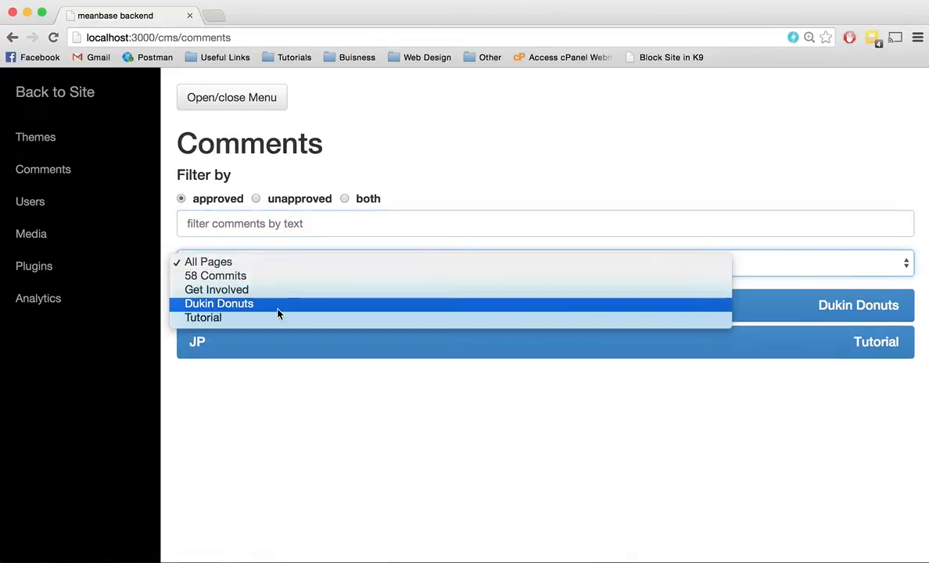
click(359, 194)
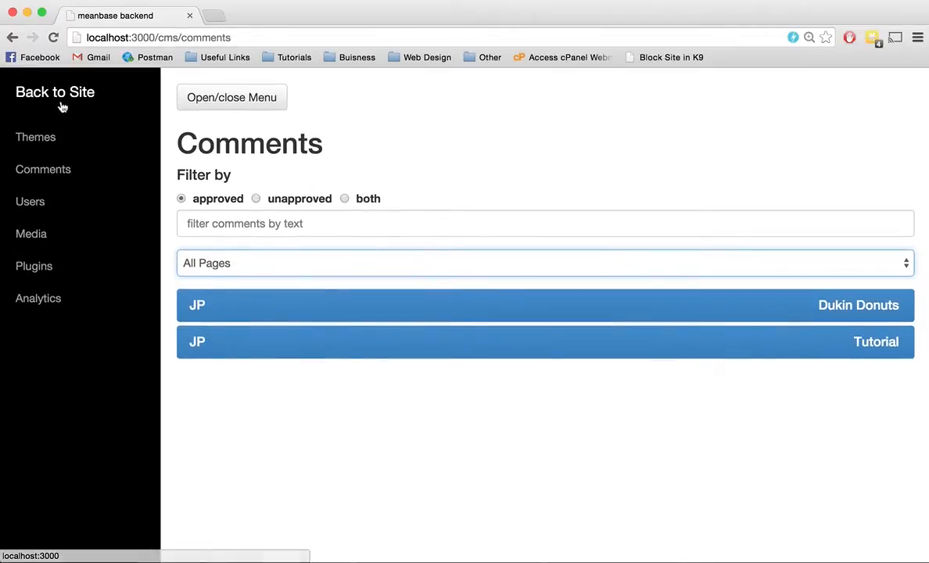
Step: Return to the site and open the tutorial page to check its published comments
click(91, 95)
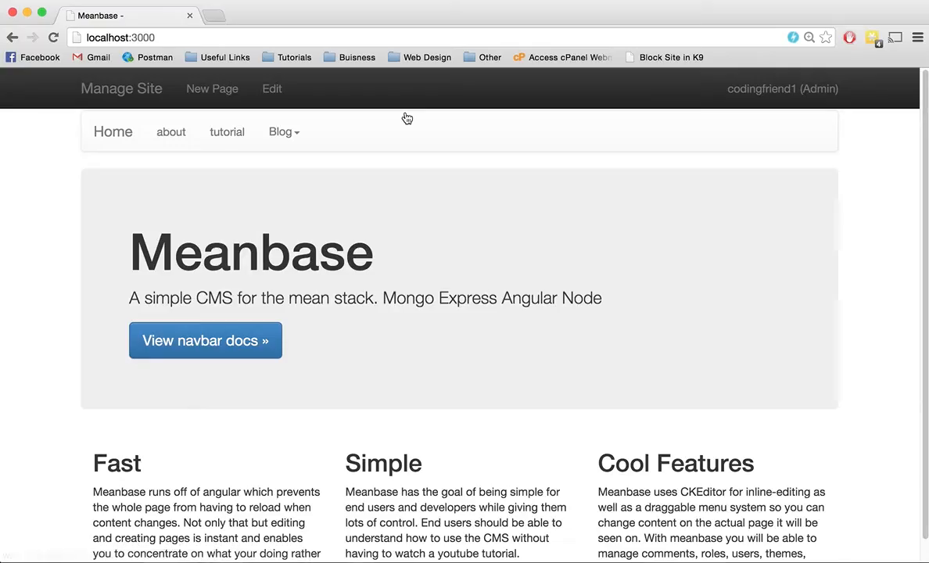
click(282, 130)
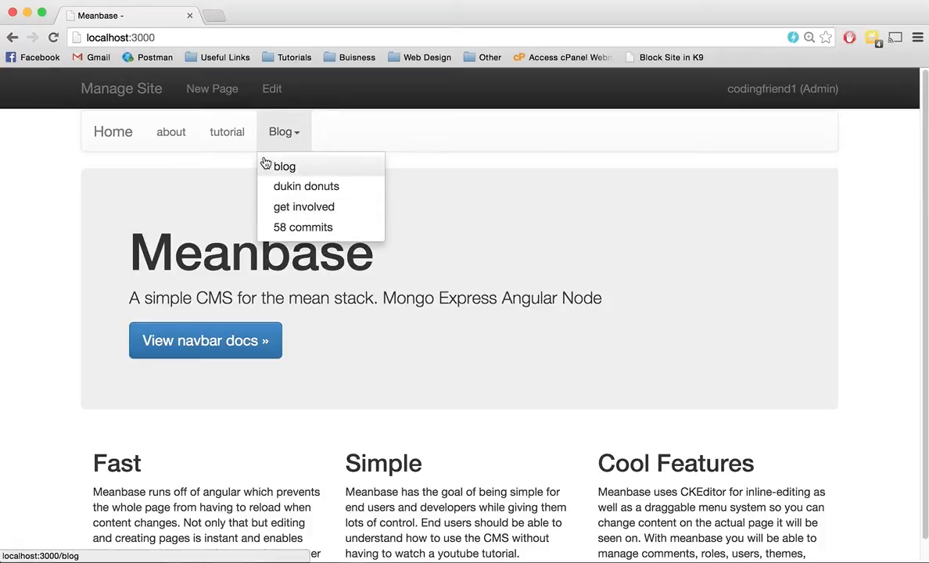
click(225, 130)
scroll(493, 318, down, 10)
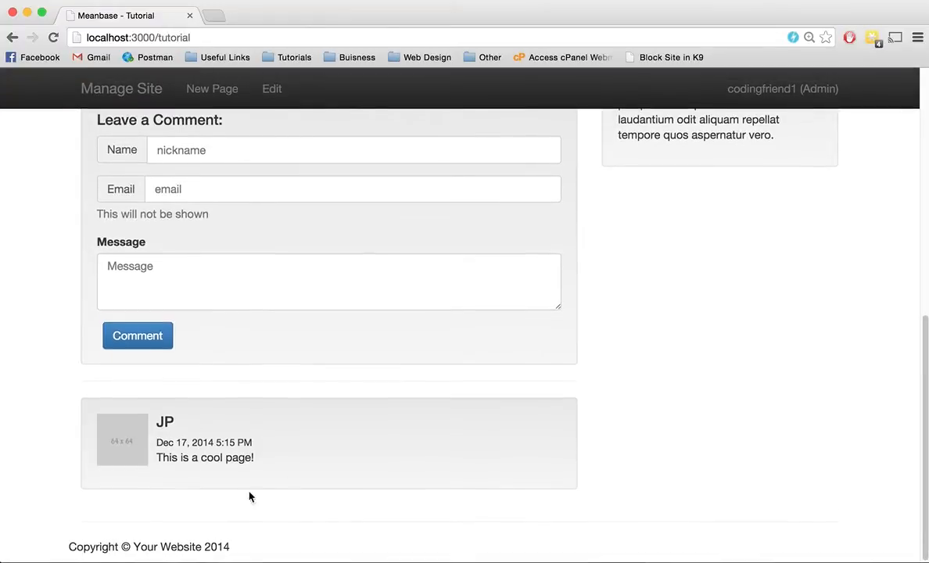
scroll(377, 422, up, 10)
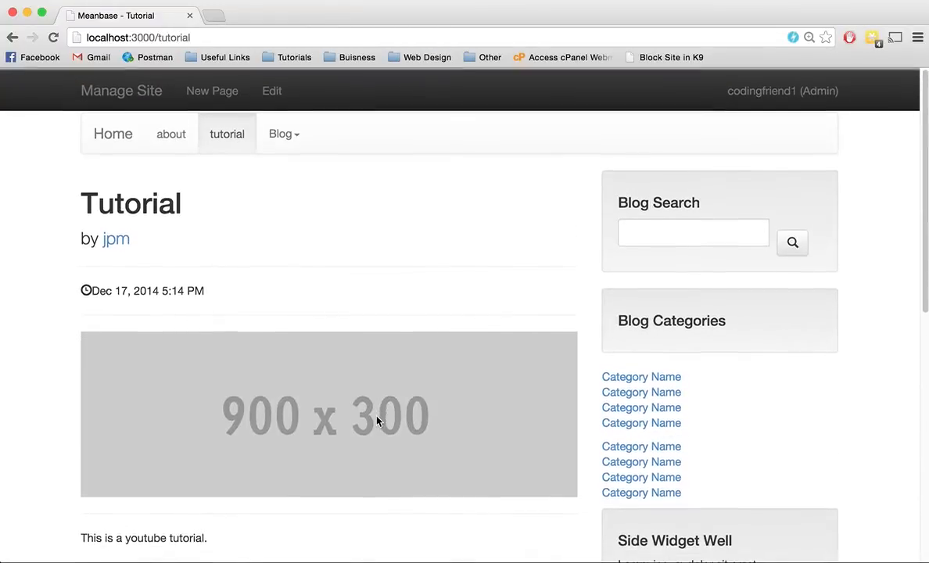
Step: Delete the Dukin Donuts page from the site and check the Blog submenu's remaining items
click(295, 144)
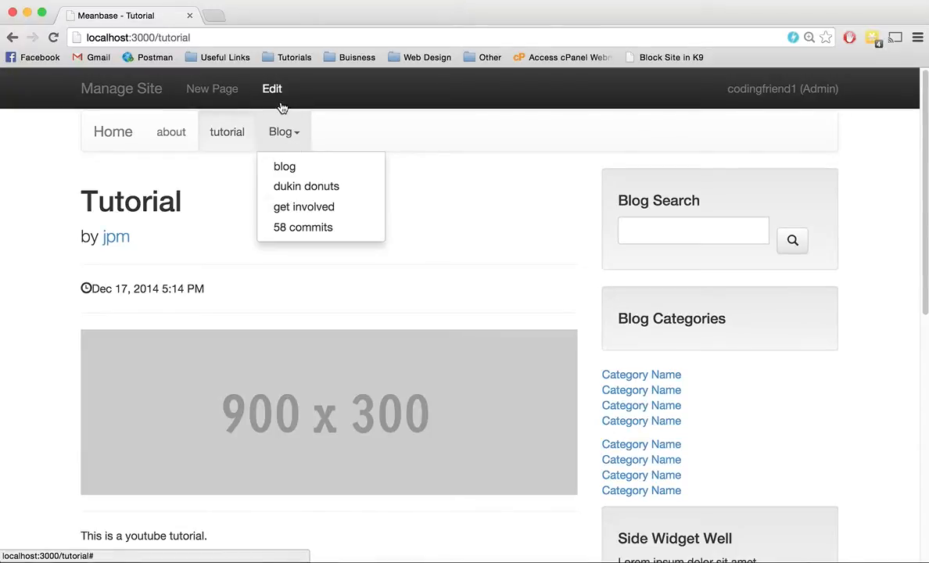
click(351, 189)
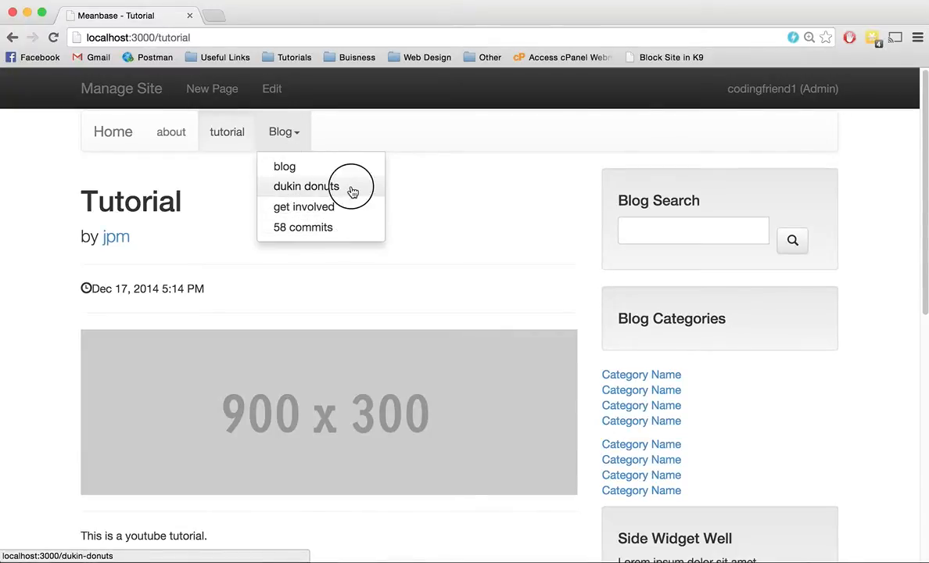
click(273, 96)
click(513, 92)
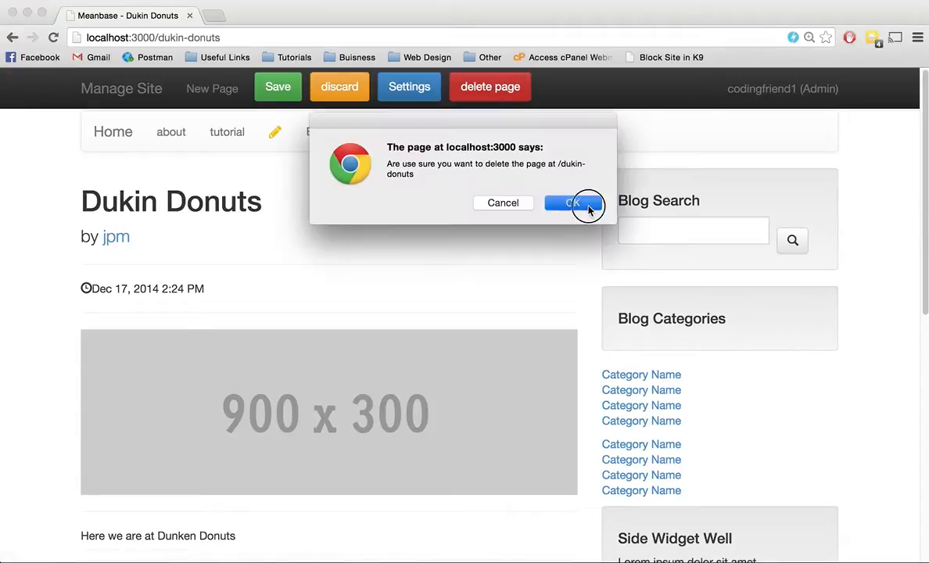
click(582, 205)
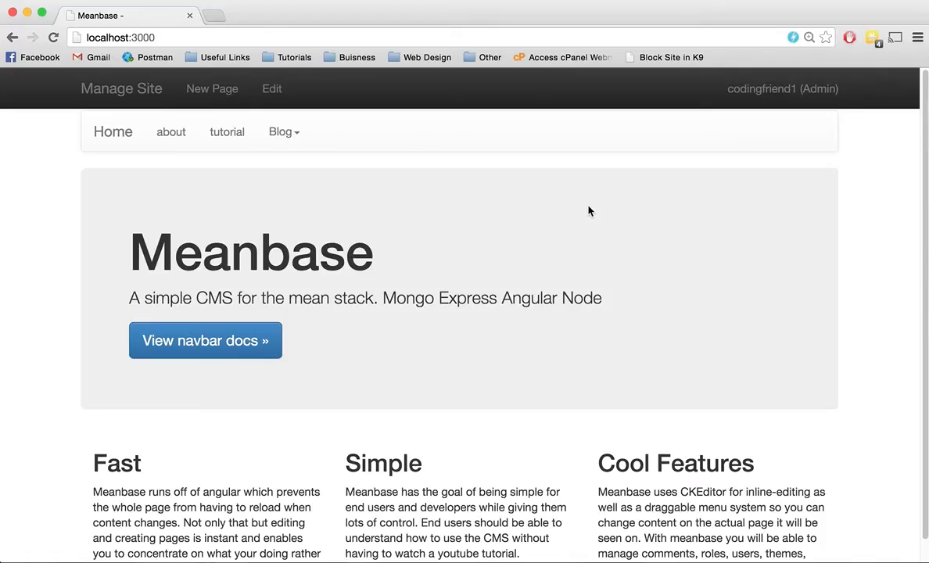
click(284, 131)
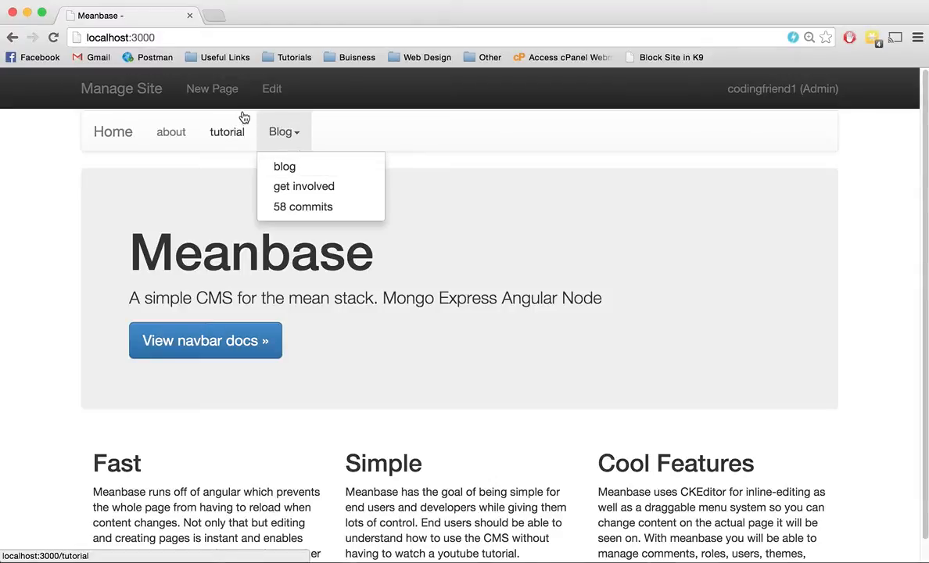
Step: Review the templates offered for new pages and view the about page as an example layout
click(218, 88)
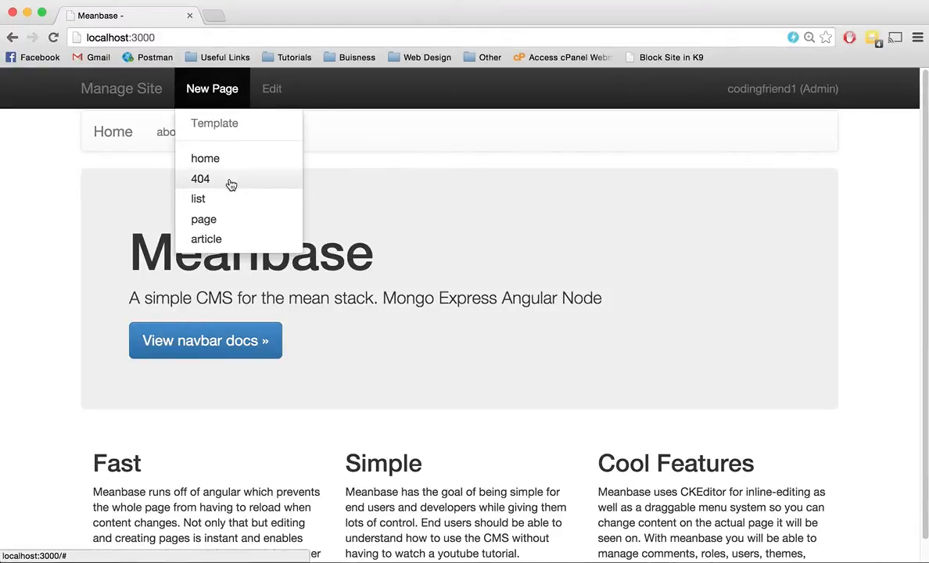
click(419, 194)
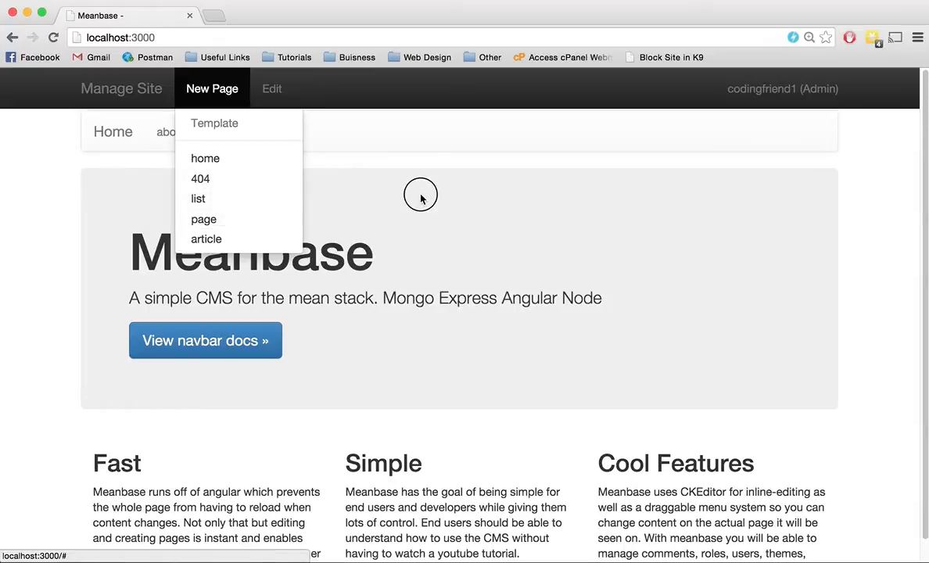
click(160, 148)
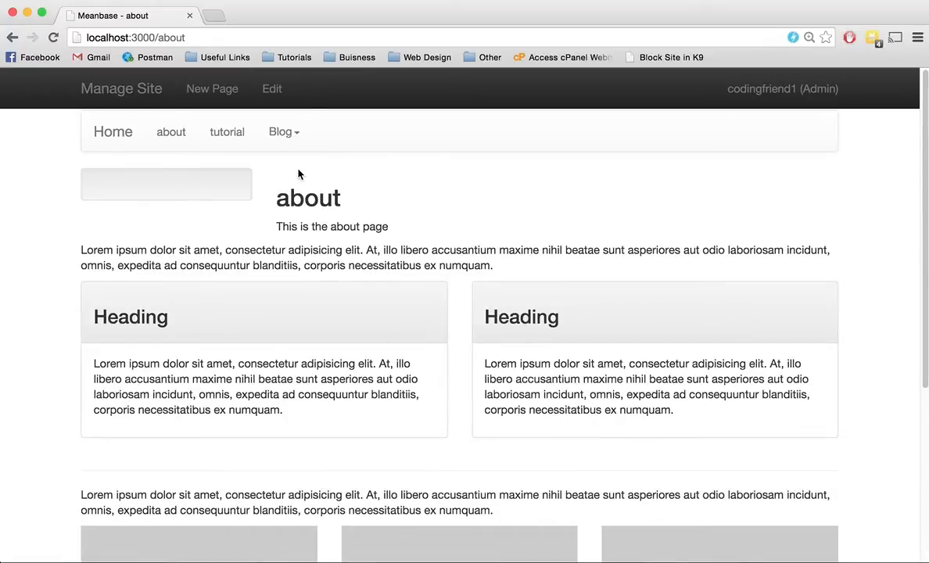
click(202, 90)
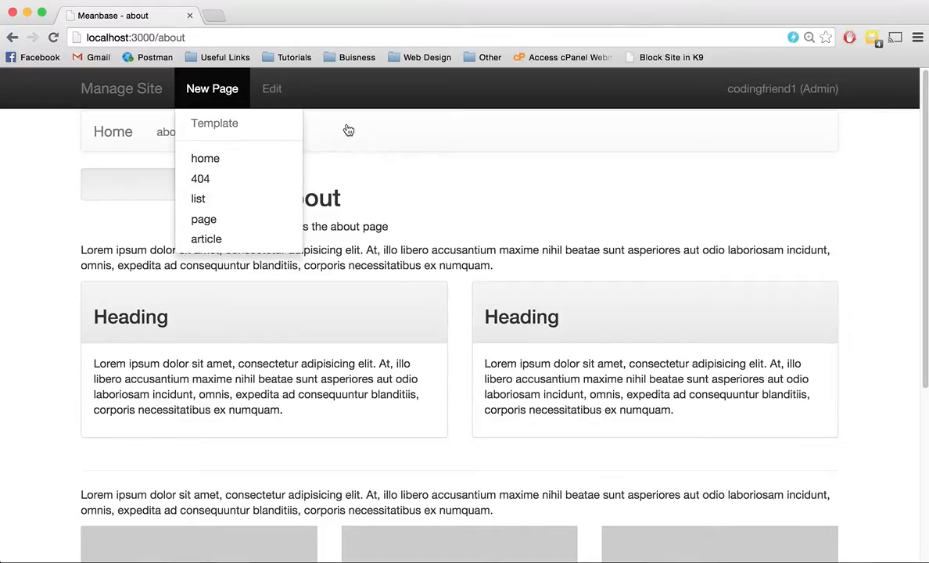
click(388, 160)
Step: Open the blog page from the Blog submenu and look through its list of entries
click(283, 132)
click(310, 167)
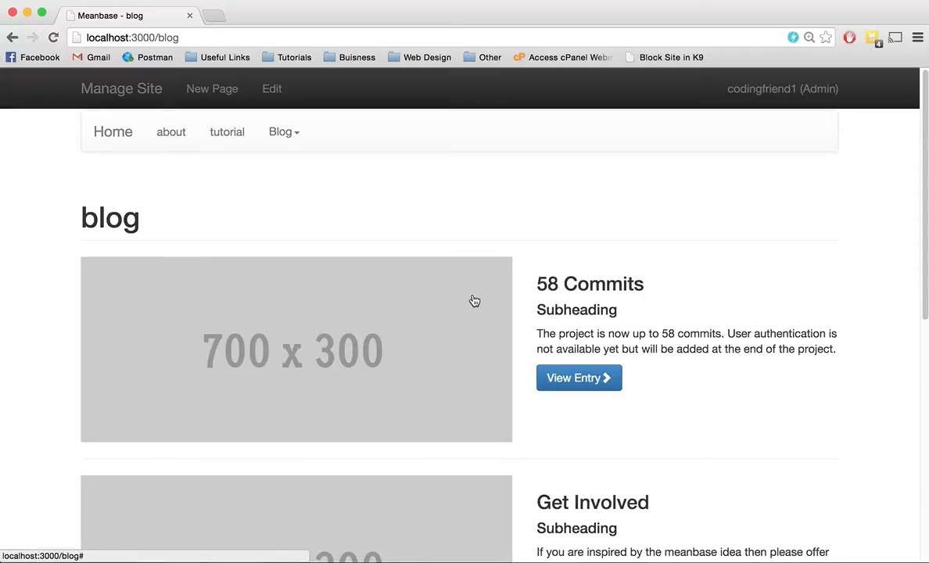
scroll(474, 301, down, 10)
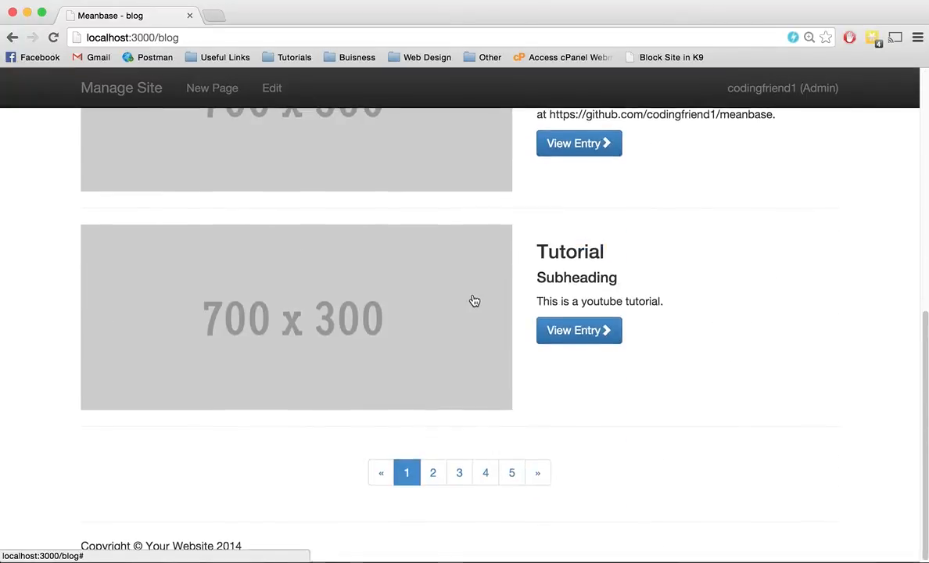
scroll(473, 301, up, 10)
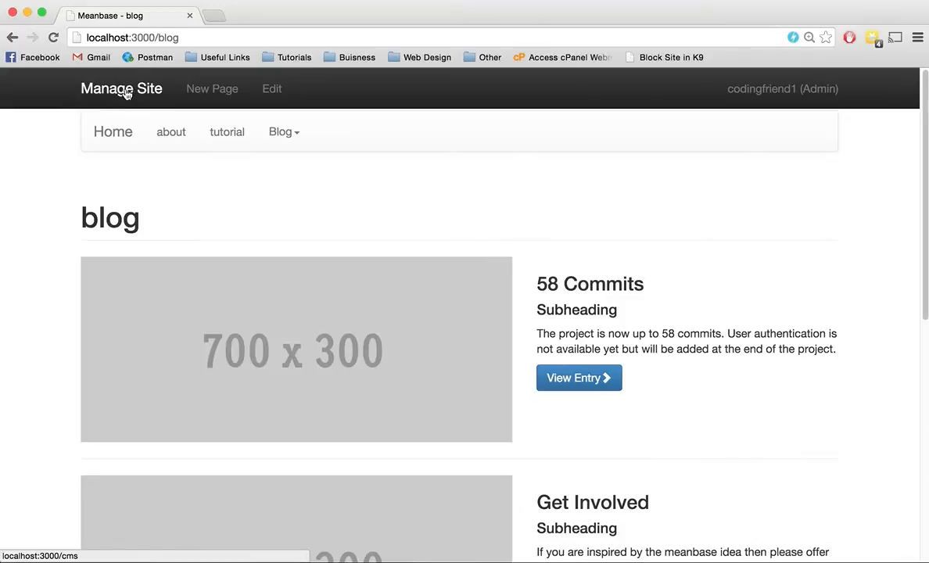
Step: Go to theme management in the site's backend and switch the site to the TXT theme
click(126, 91)
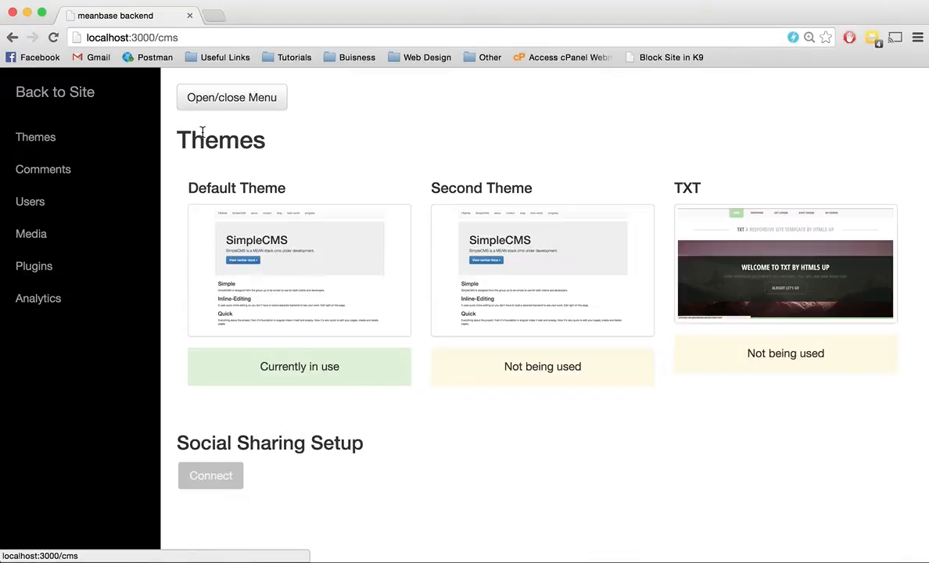
click(64, 138)
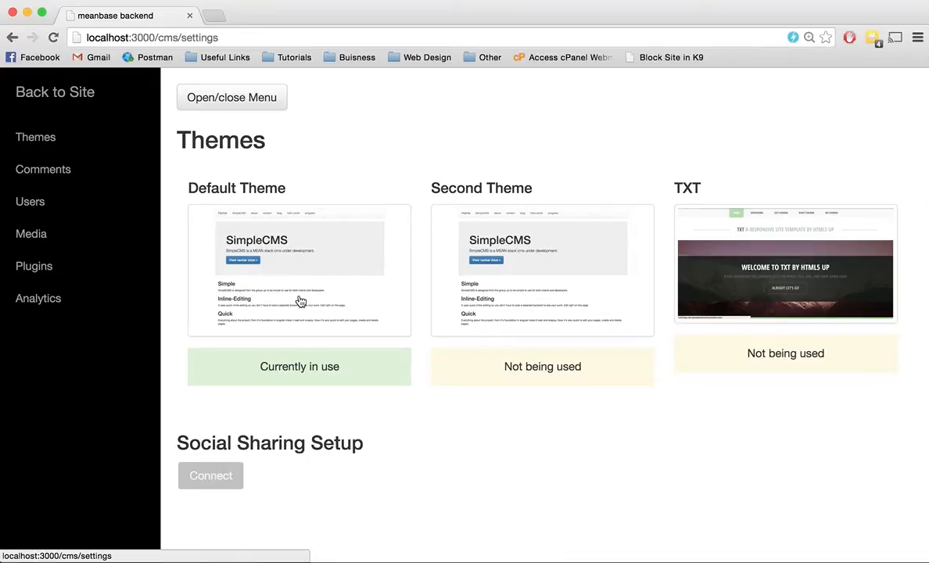
click(778, 270)
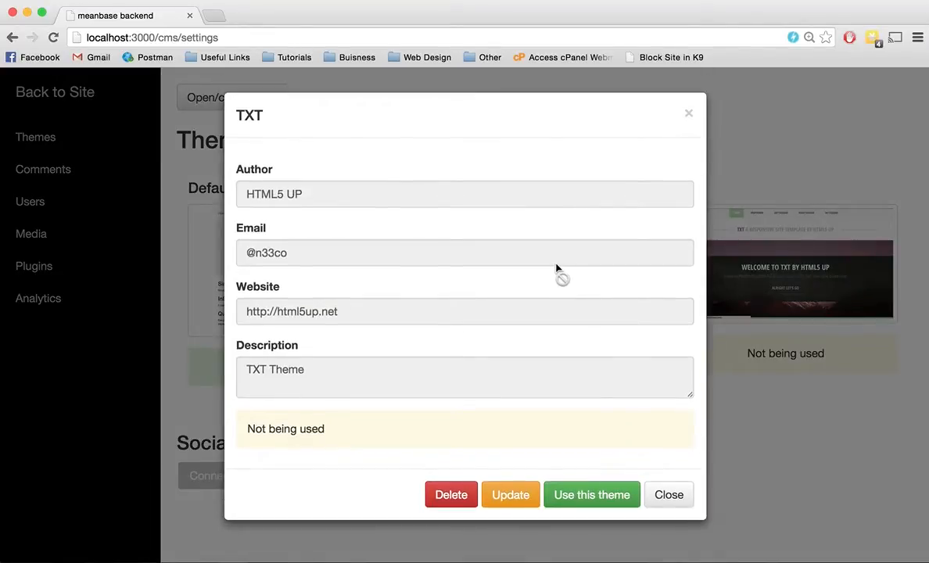
click(596, 499)
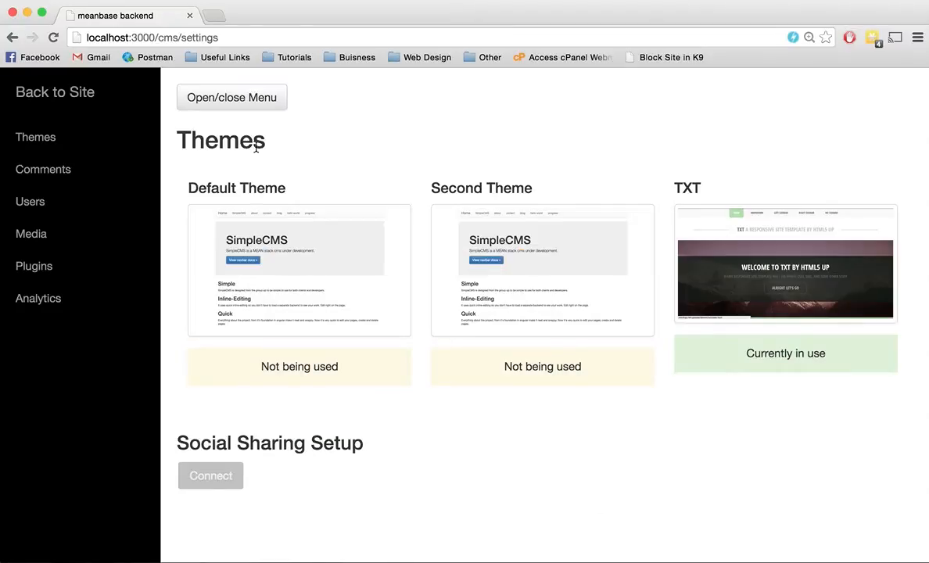
Step: Return to the site and look through the whole home page in the TXT theme
click(76, 92)
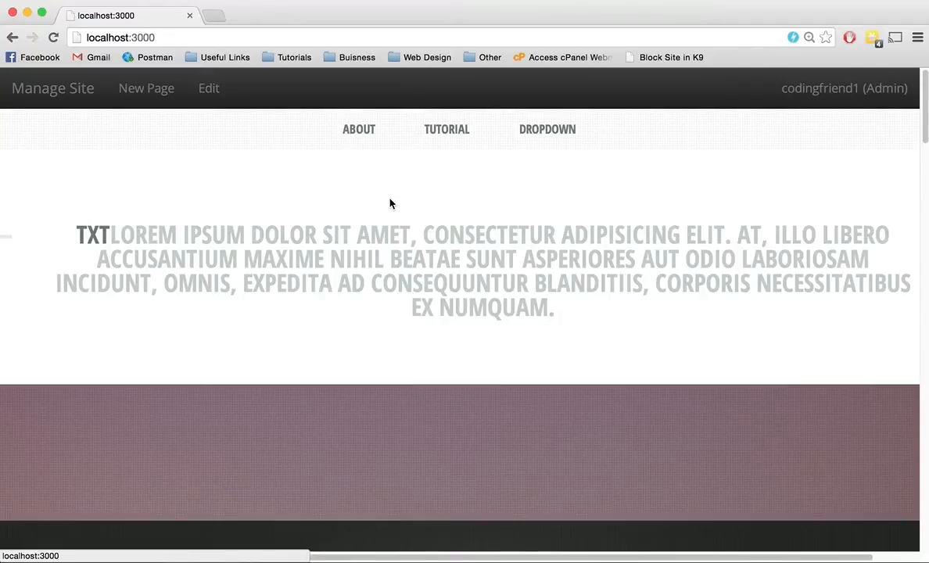
scroll(391, 203, down, 5)
scroll(391, 203, down, 10)
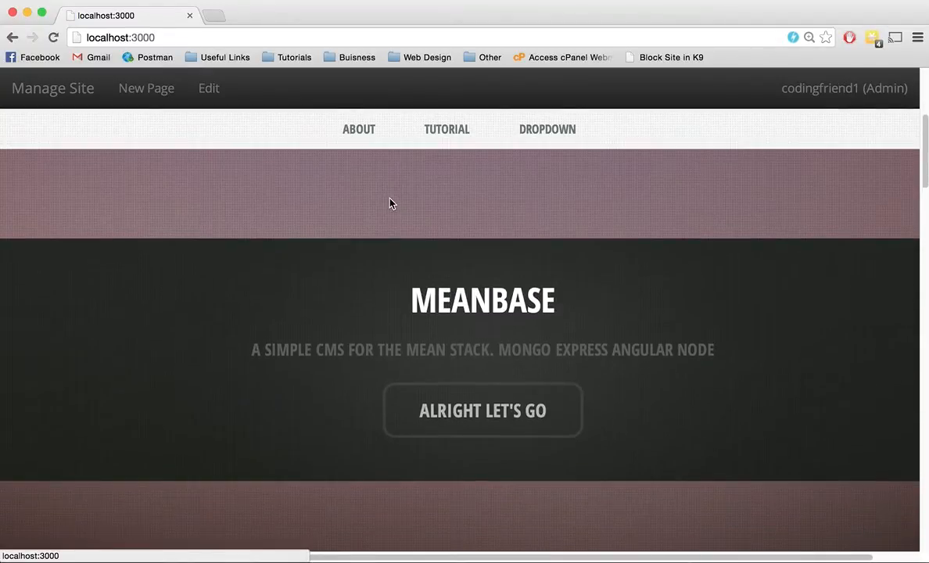
scroll(391, 203, down, 15)
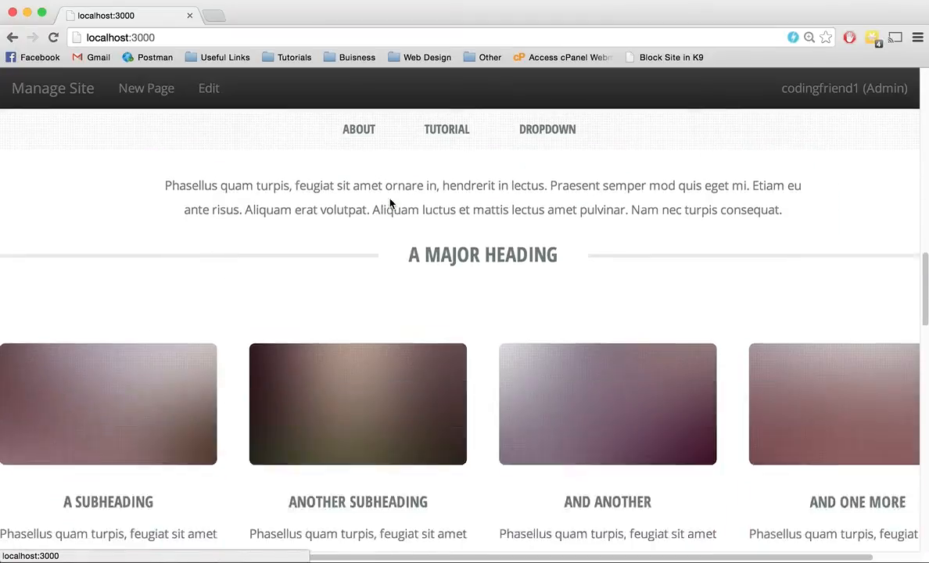
scroll(391, 205, down, 5)
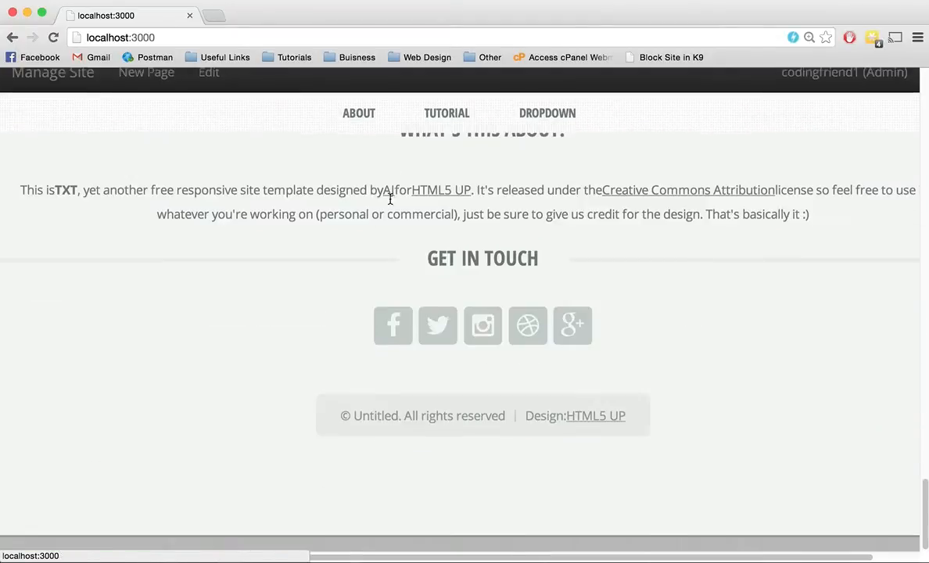
scroll(390, 201, up, 20)
scroll(391, 203, up, 1)
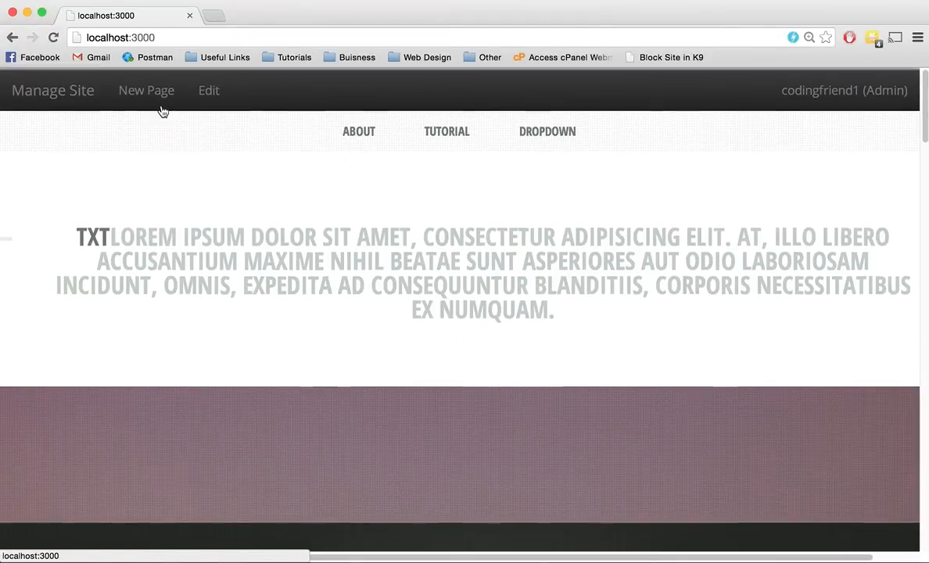
Step: Go to user management in the site's backend and examine the role privileges and the user list
click(55, 92)
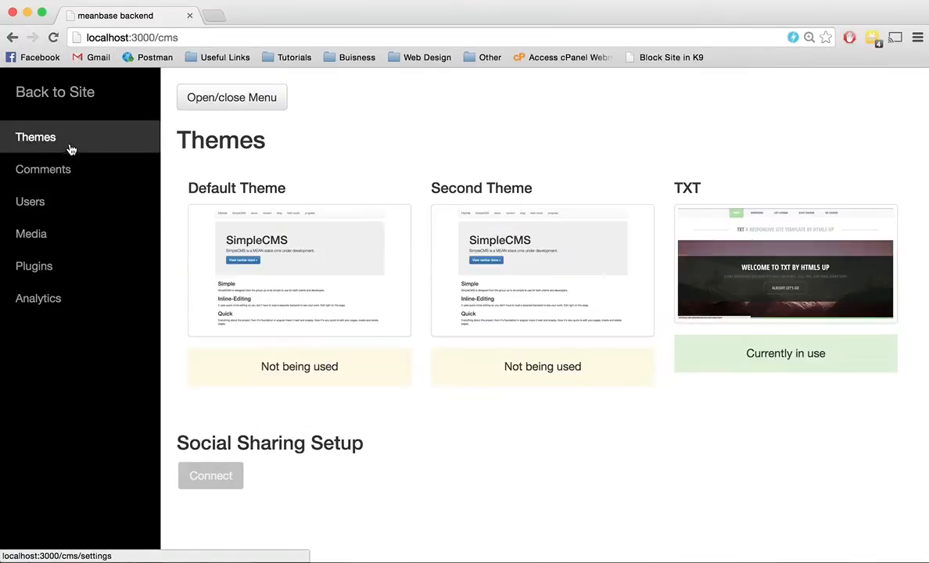
click(73, 170)
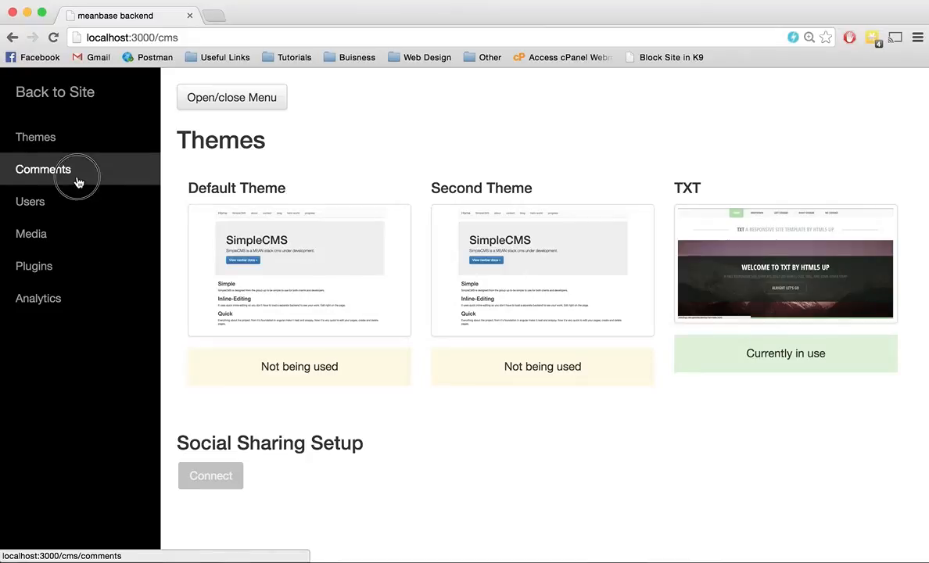
click(75, 205)
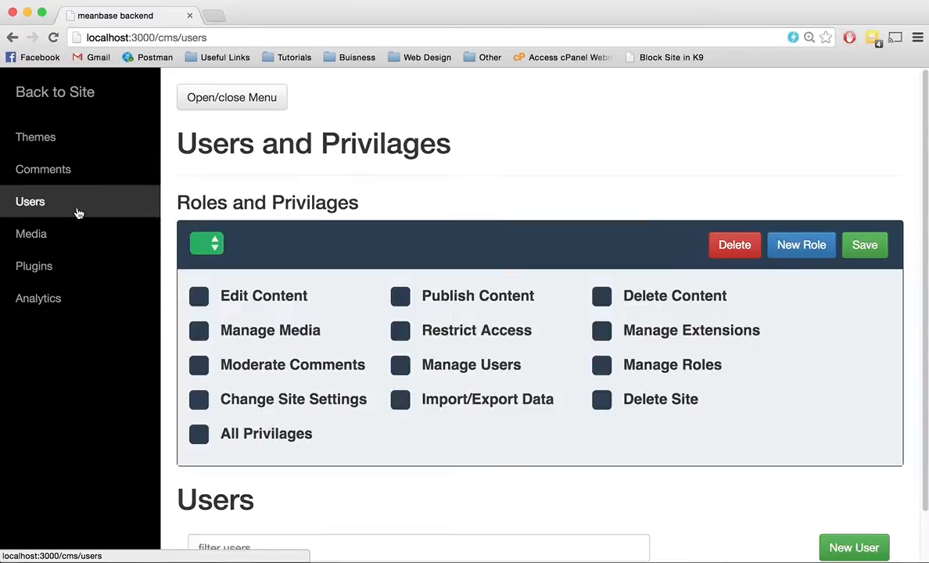
scroll(585, 242, down, 3)
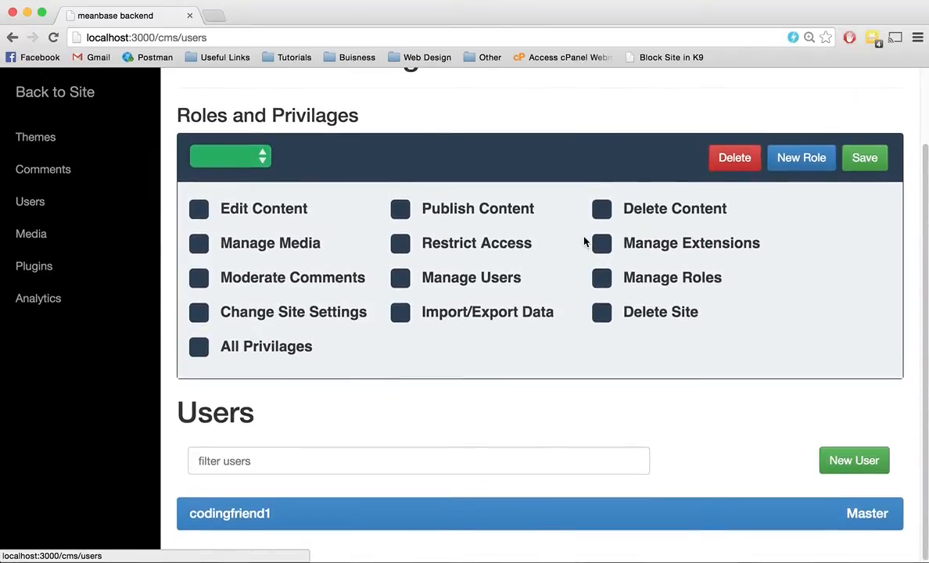
Step: Expand the Master user's account entry, look through its fields and available roles, and collapse it again
click(786, 511)
scroll(697, 342, down, 5)
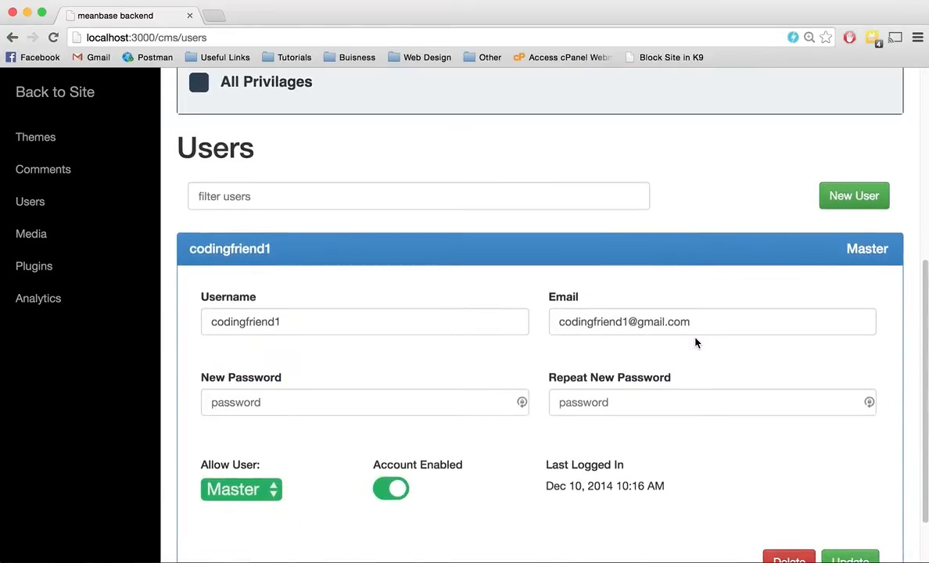
click(239, 422)
click(340, 371)
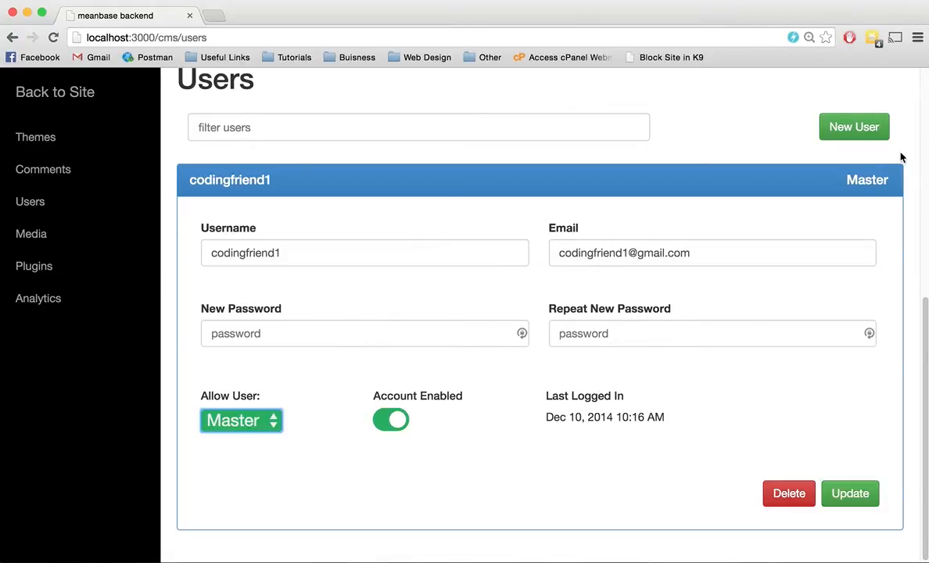
scroll(610, 349, up, 5)
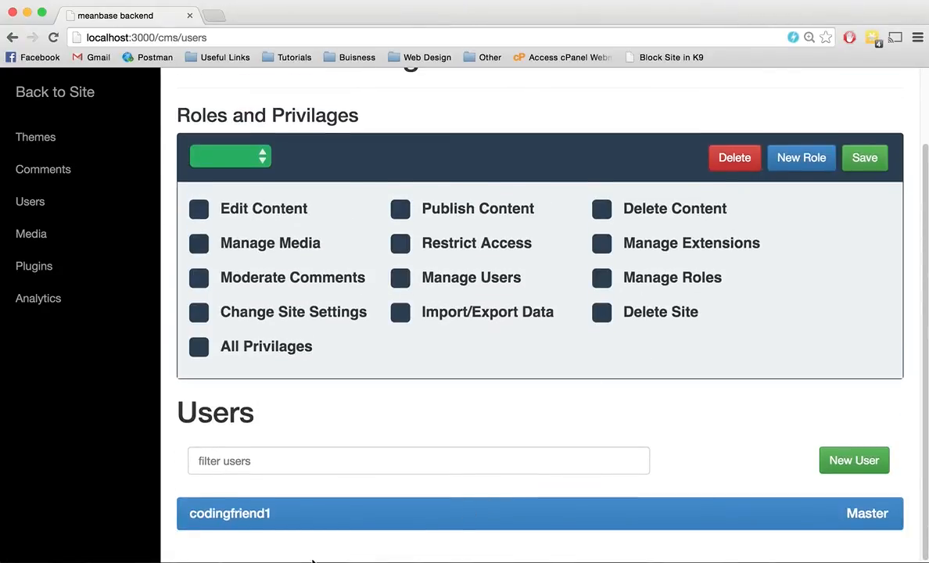
Step: Open the form for creating a user, view its role options, and close it without creating a user
click(841, 463)
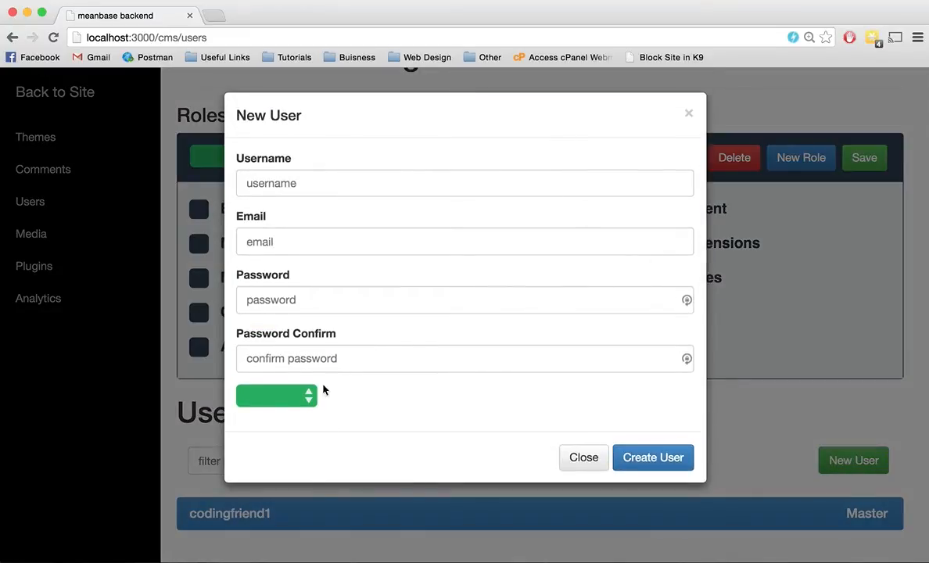
click(311, 395)
click(435, 413)
click(688, 114)
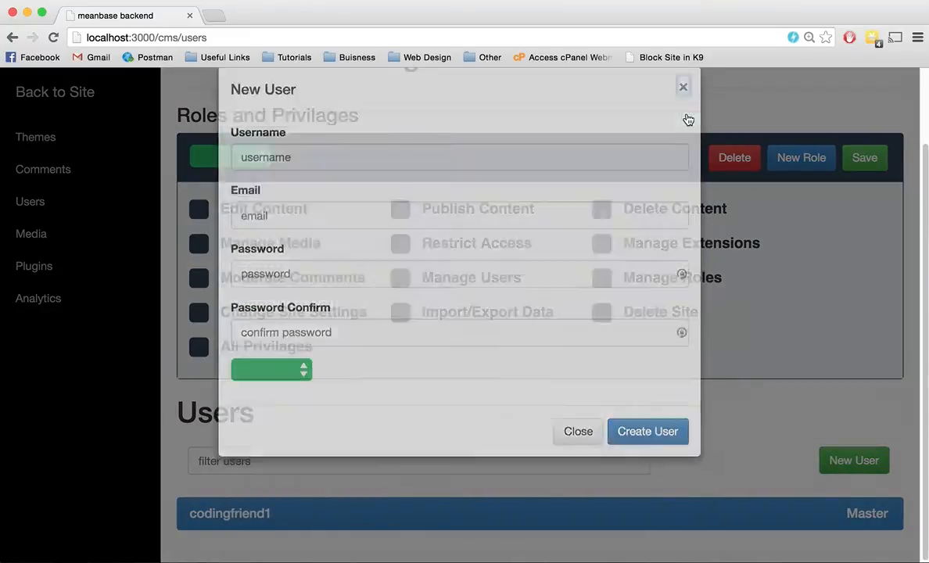
Step: Clear Manage Media, Restrict Access and Moderate Comments for the Level 3 role without saving, and display the Level 5 role's privileges
click(254, 156)
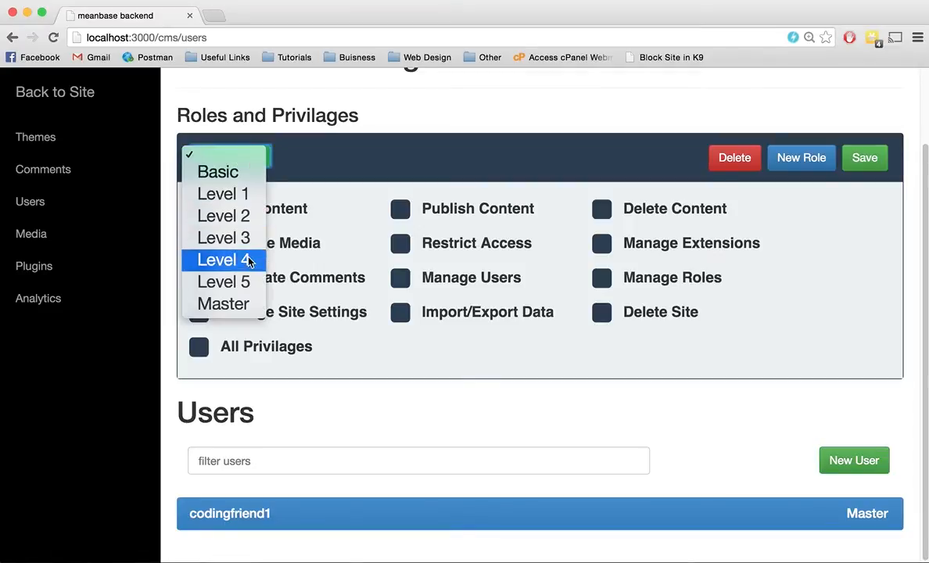
click(235, 237)
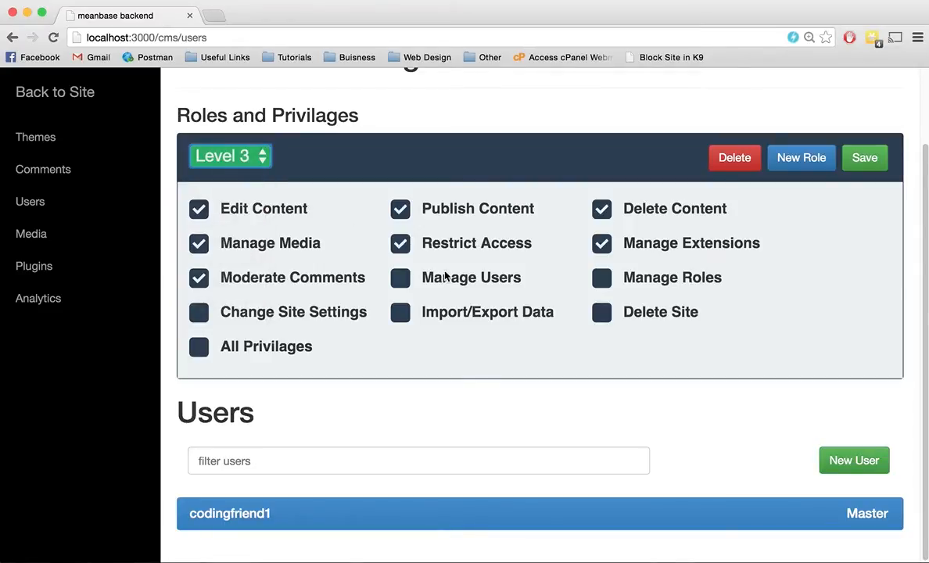
click(477, 242)
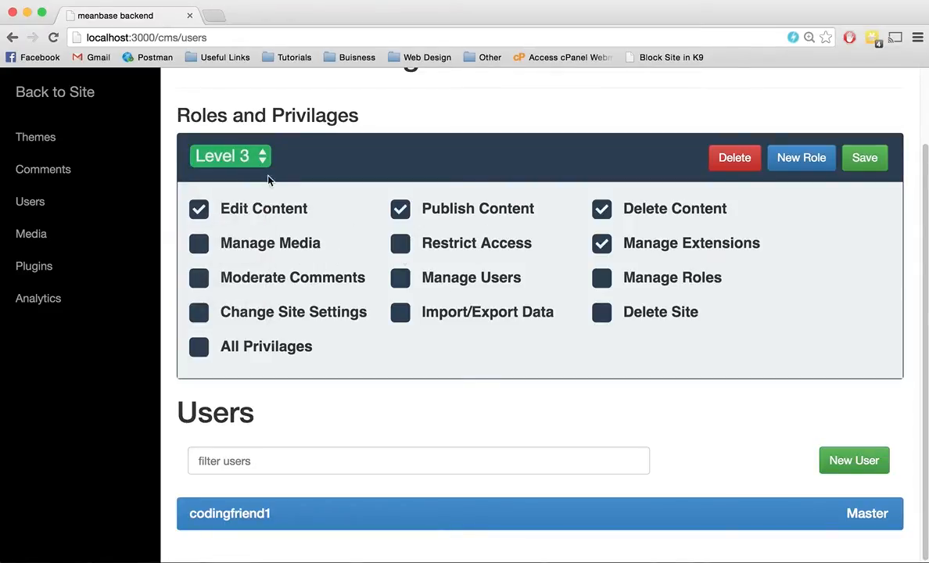
click(234, 157)
click(242, 201)
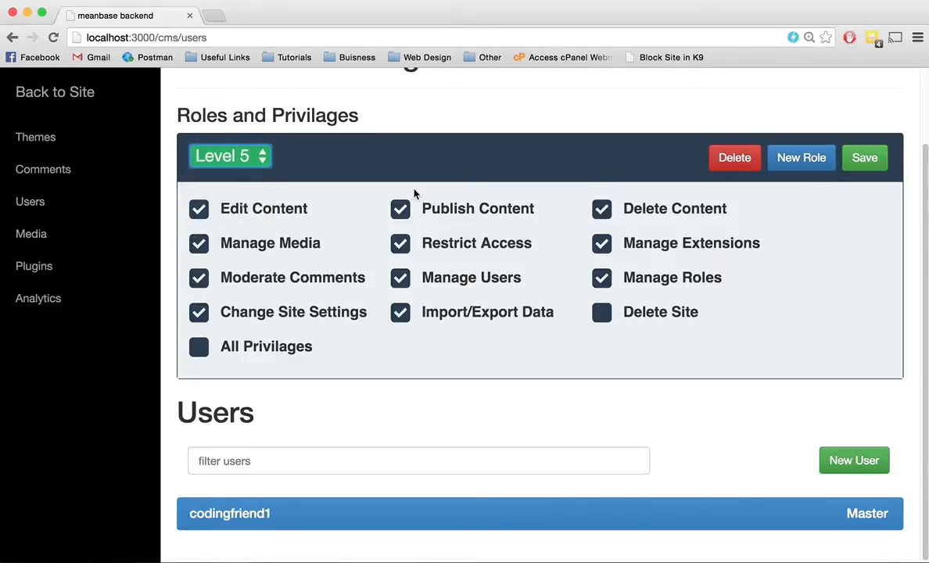
Step: Go to media management and queue all four images from the desktop's Web Resized folder for upload
click(93, 239)
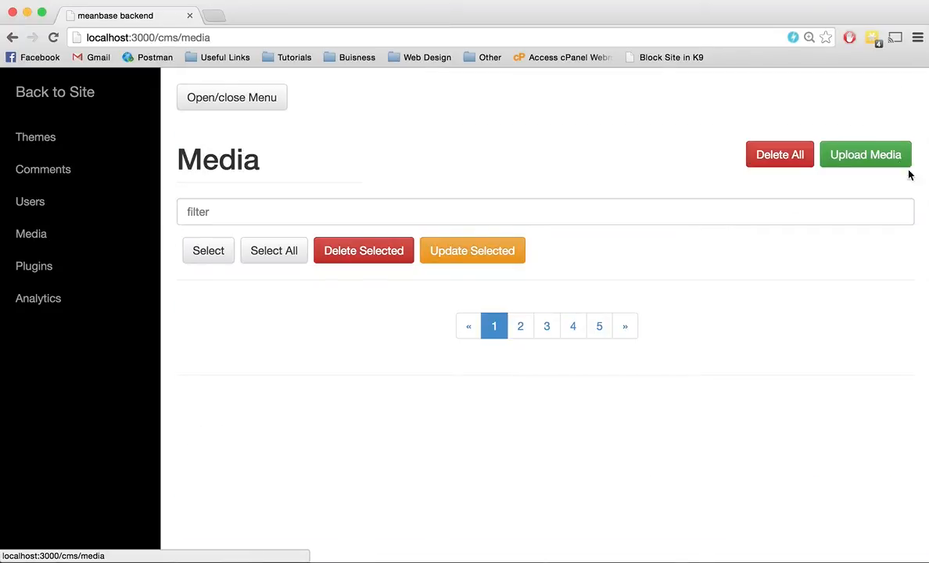
click(875, 161)
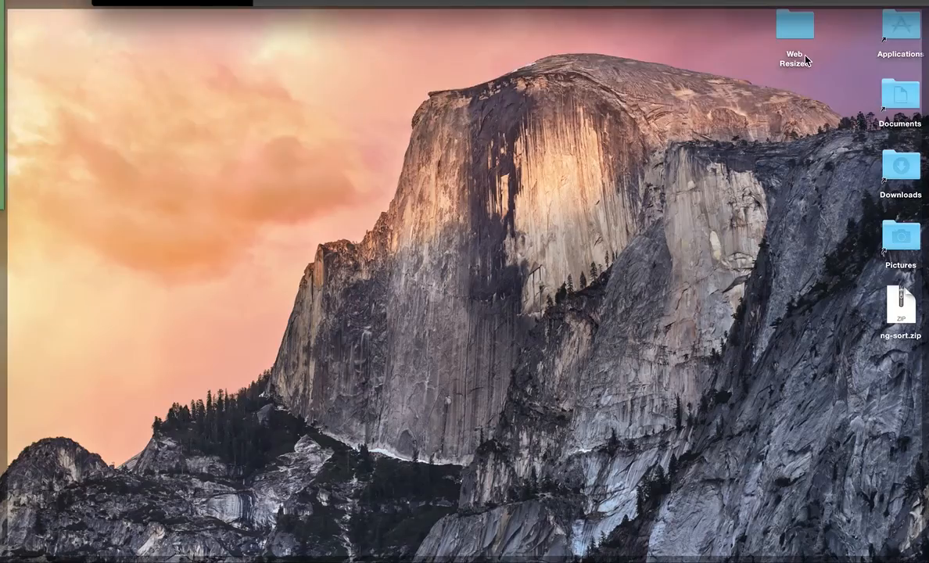
double_click(794, 25)
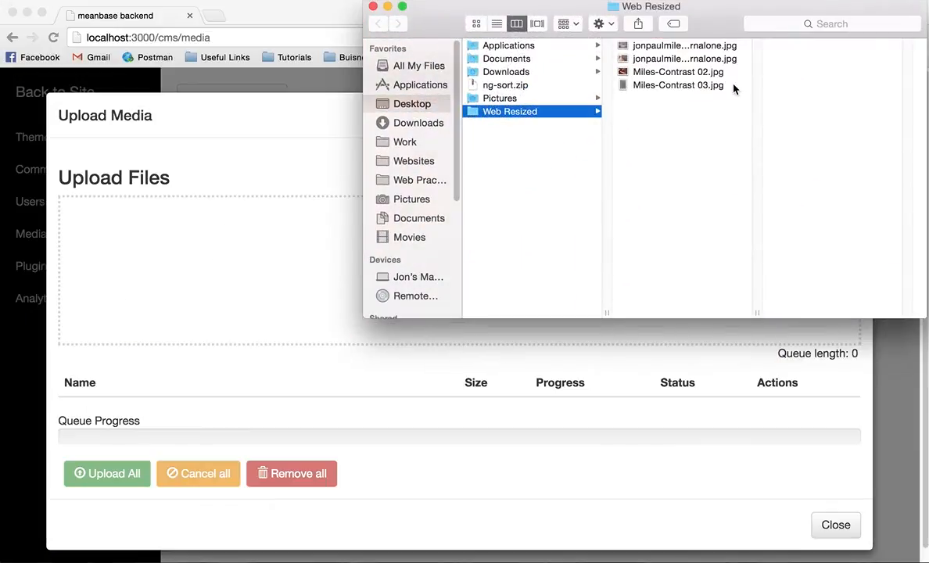
drag(734, 87, 630, 43)
drag(628, 85, 254, 272)
click(276, 167)
Step: Upload all the queued images, close the upload form, and reload the media library to view them
scroll(489, 286, down, 3)
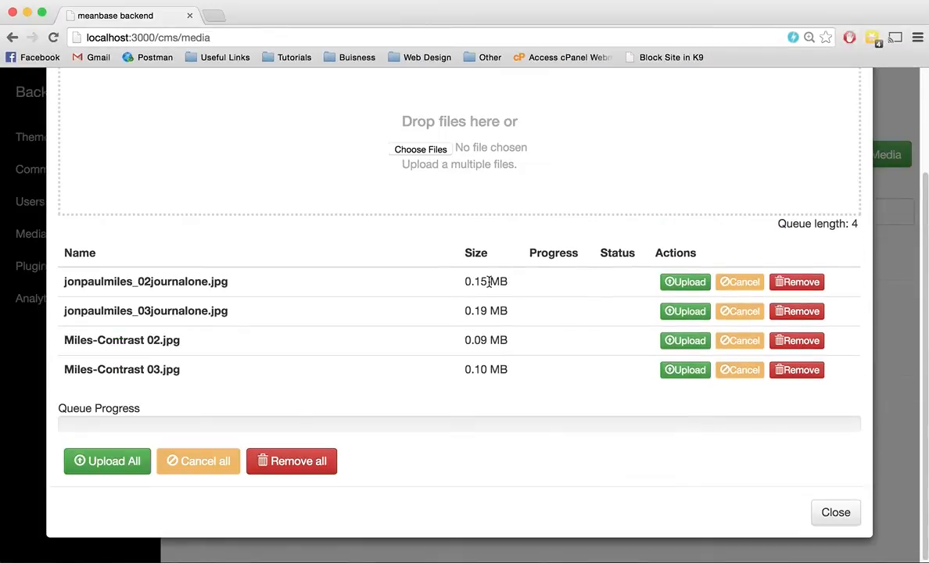
click(114, 463)
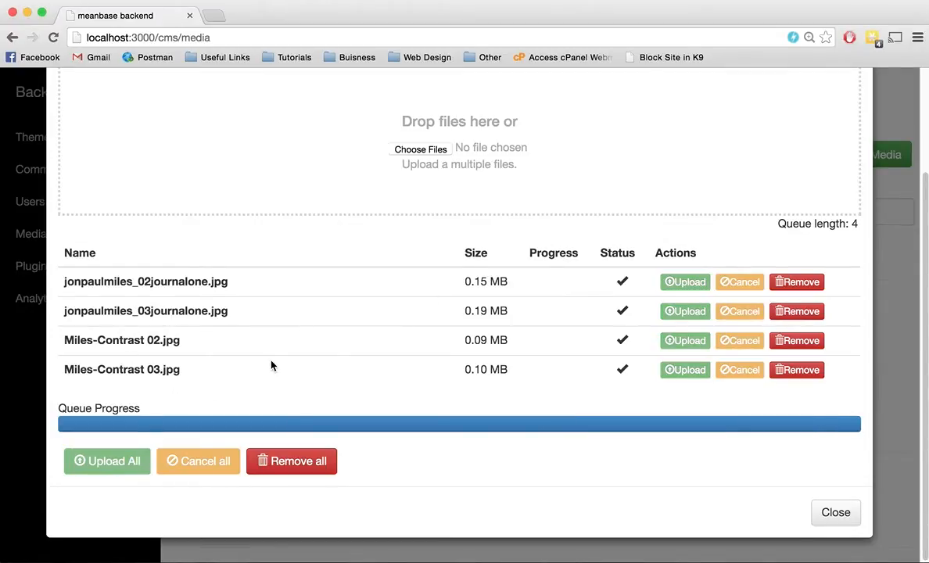
click(836, 516)
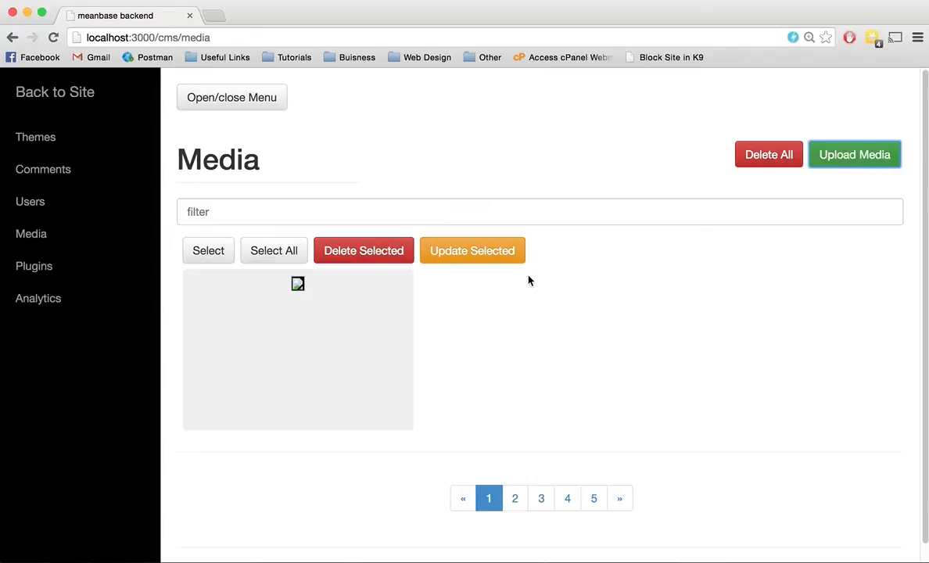
click(56, 35)
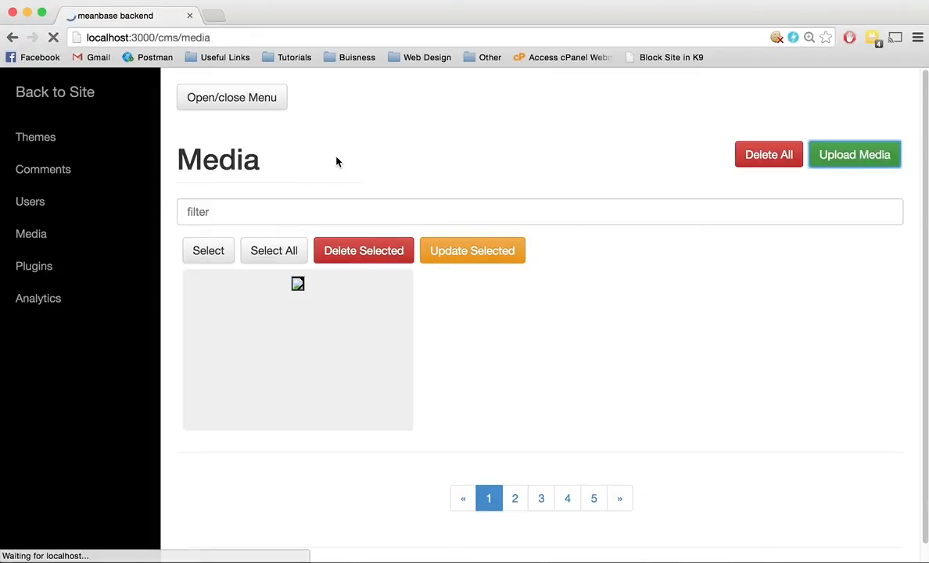
scroll(489, 185, down, 3)
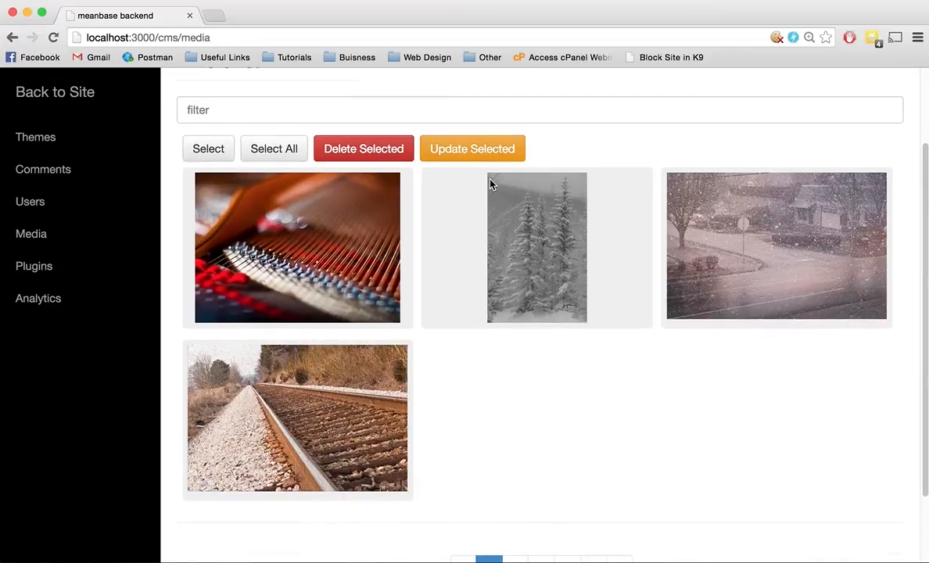
Step: Open the details of the piano strings image, inspect its Title and Alt fields, and close it without changes
click(284, 301)
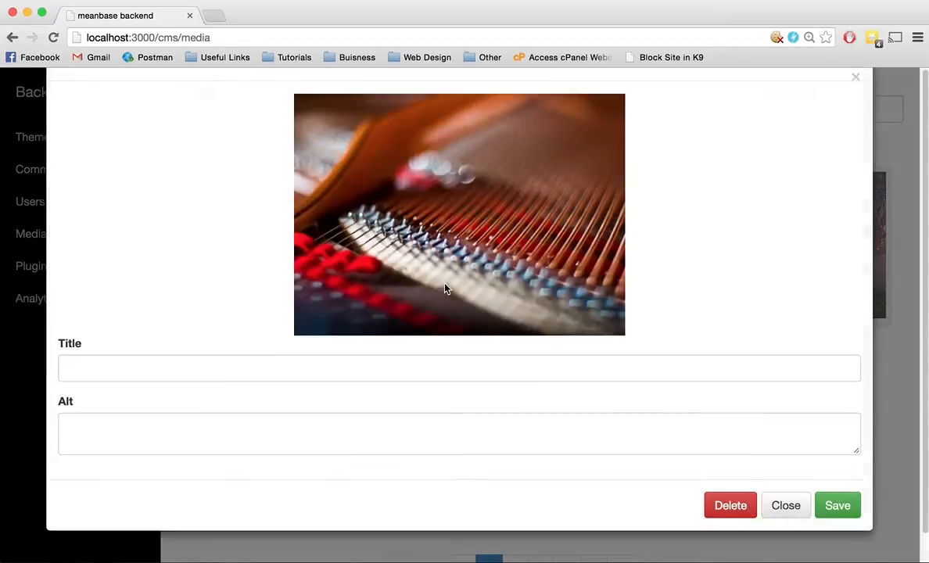
click(319, 412)
click(298, 455)
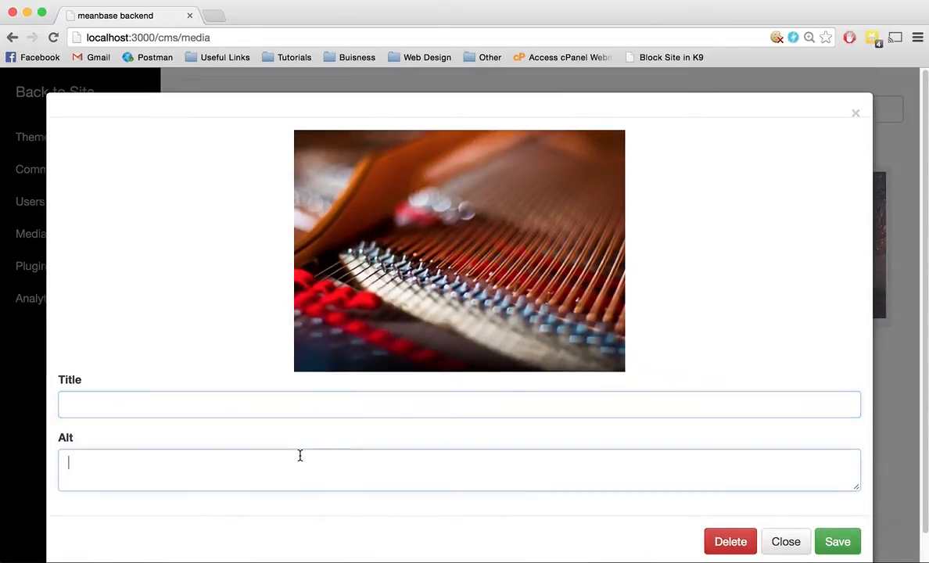
click(785, 538)
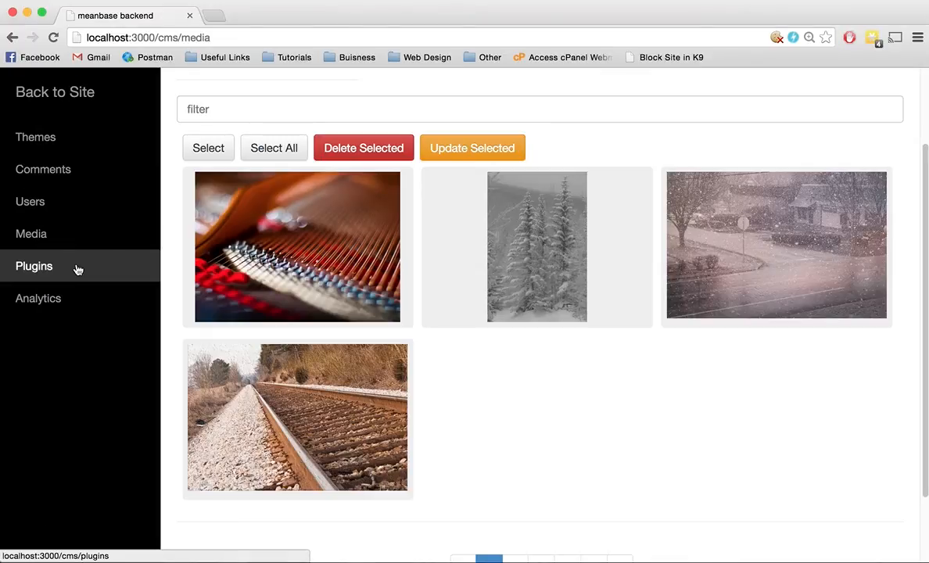
Step: View the backend's Plugins and Analytics pages, and return to the site's home page
click(76, 269)
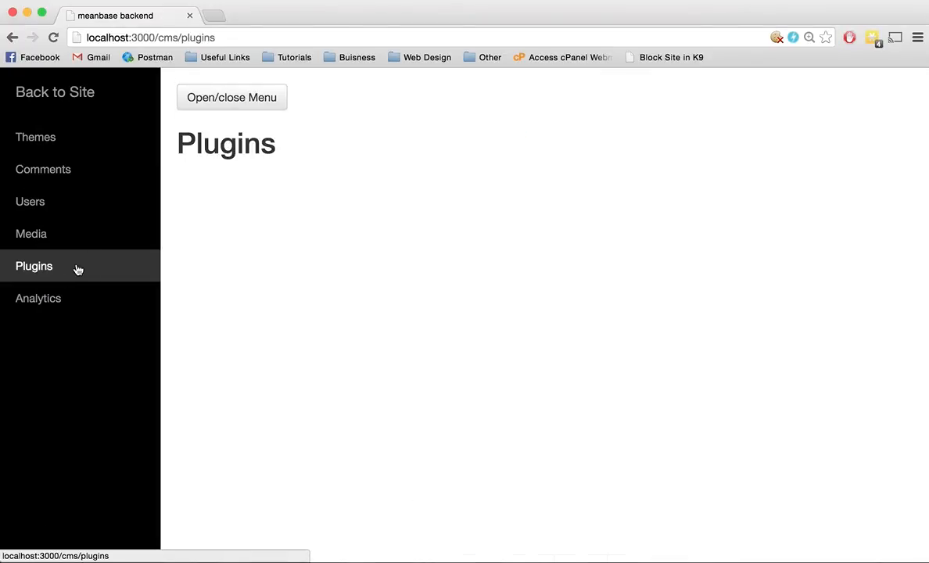
click(75, 297)
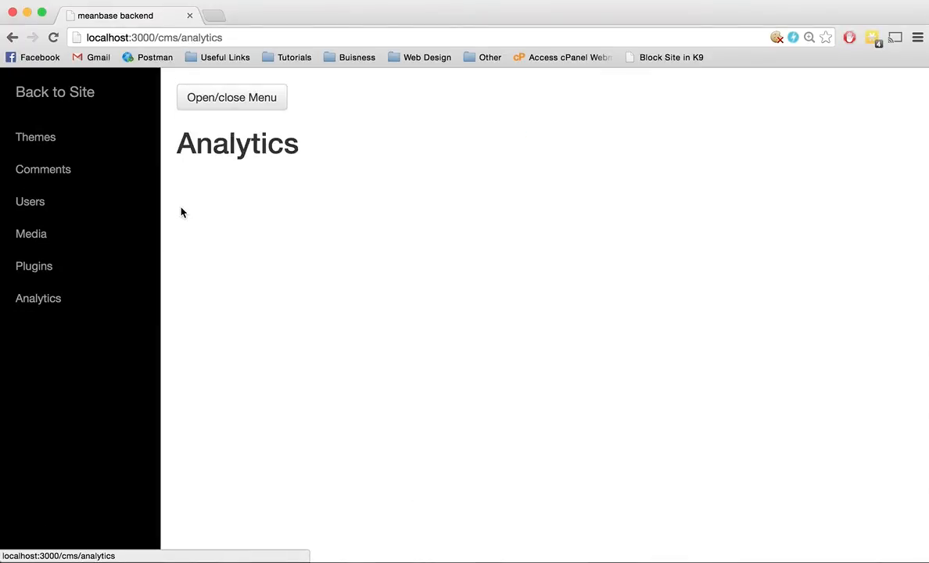
click(207, 95)
click(66, 97)
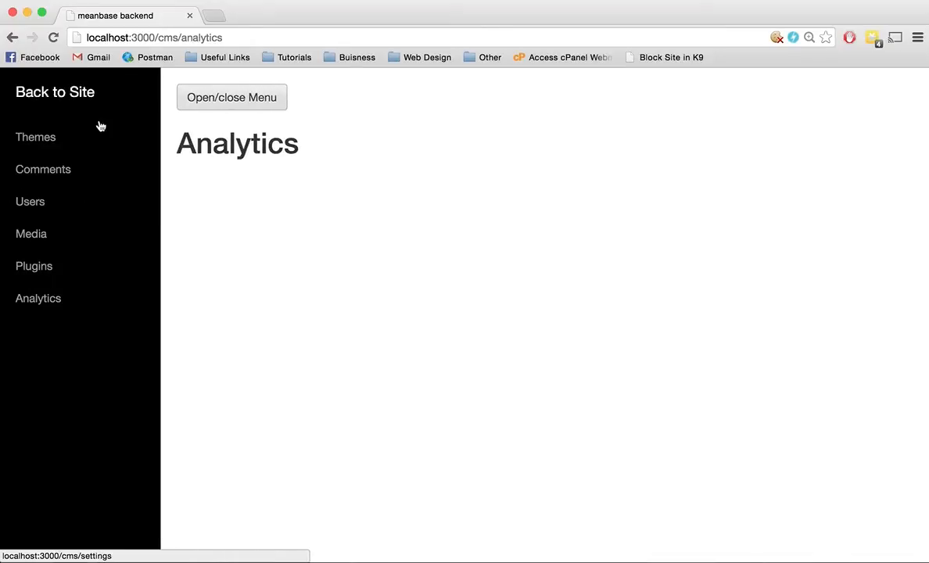
click(87, 95)
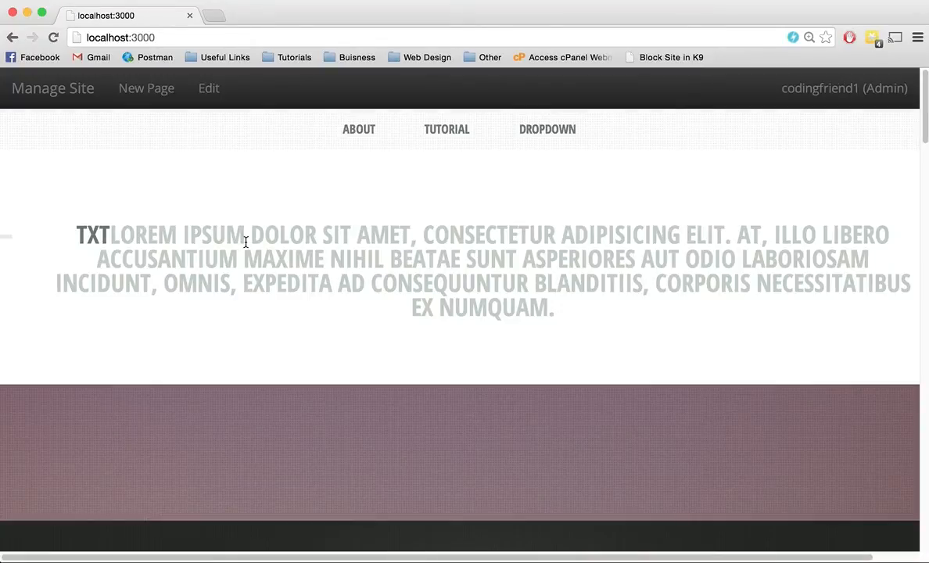
Step: Go to theme management in the site's backend and switch the site to the Default Theme
click(64, 95)
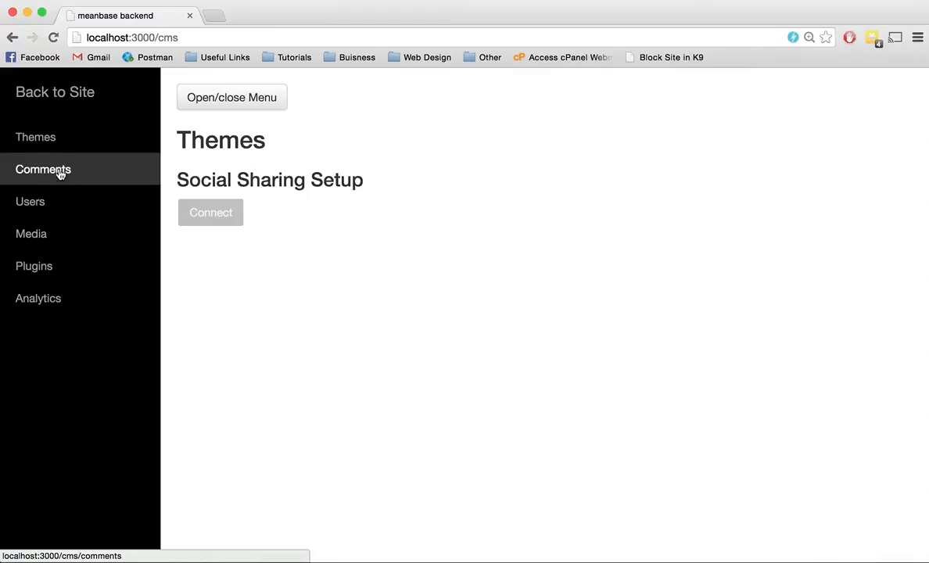
click(61, 132)
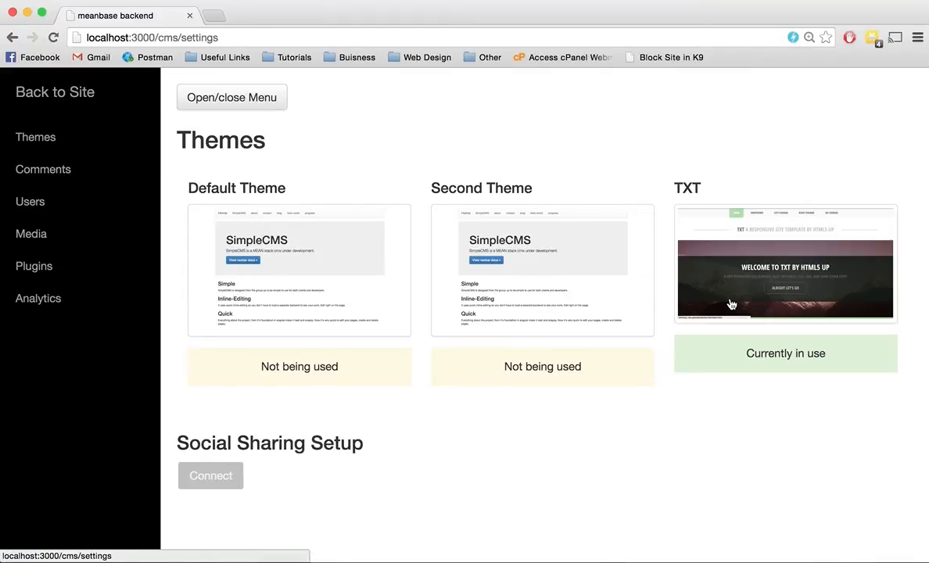
click(301, 258)
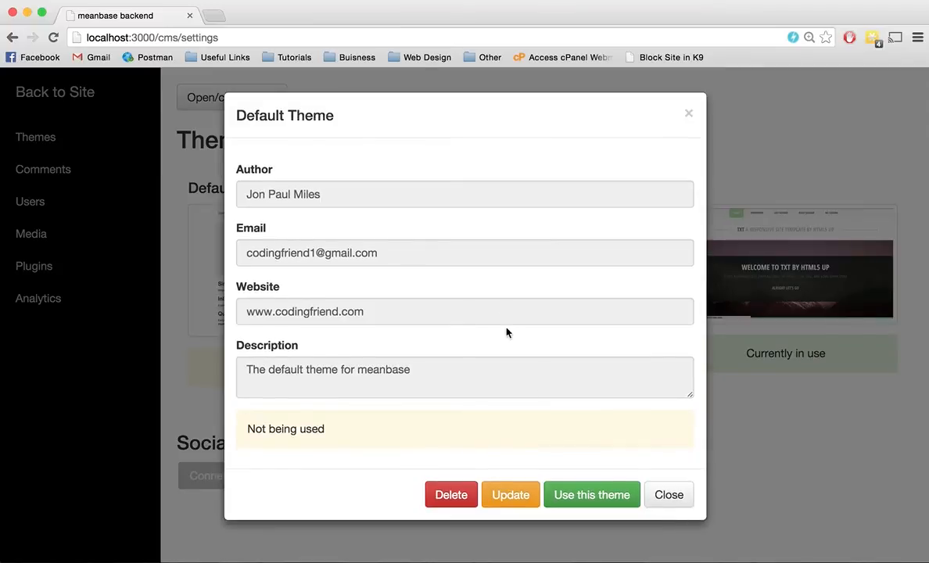
click(594, 498)
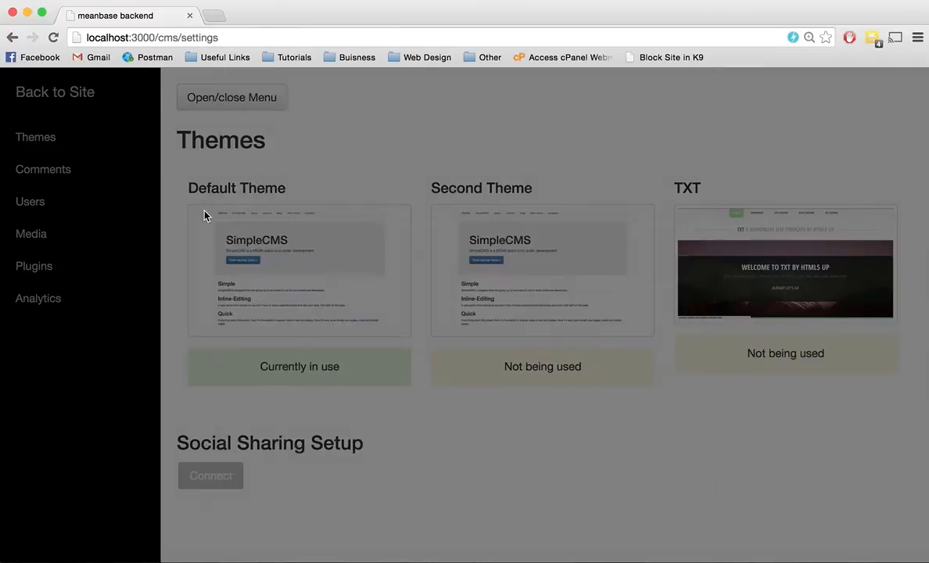
Step: Return to the site and look over the home page in the Default Theme
click(50, 94)
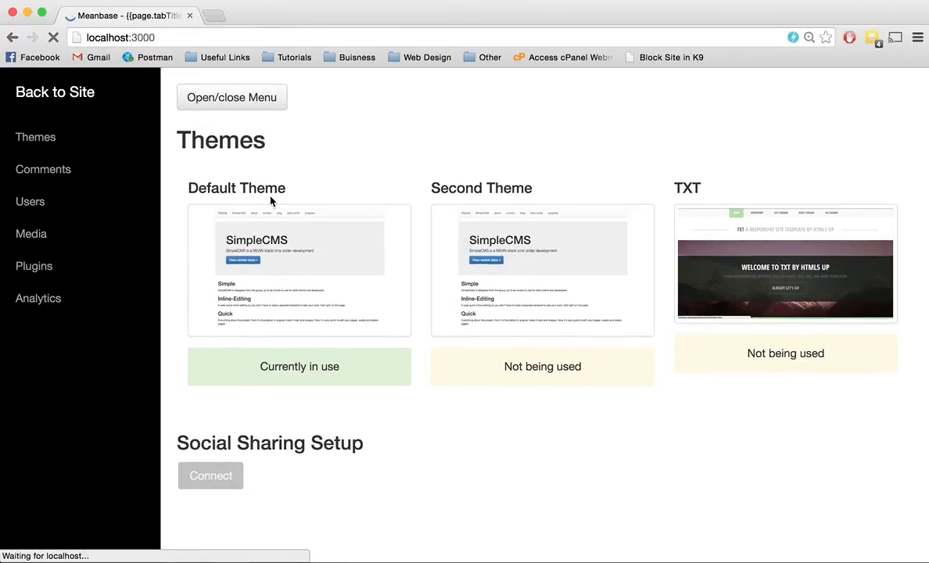
scroll(210, 198, down, 1)
scroll(210, 199, up, 1)
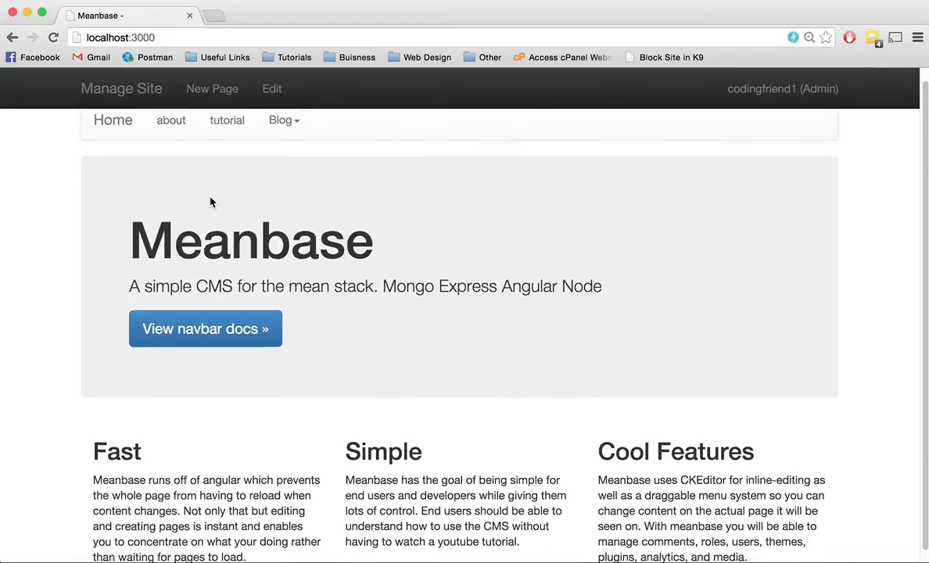
Step: Put the home page into edit mode and insert an empty line above the Fast heading
click(274, 106)
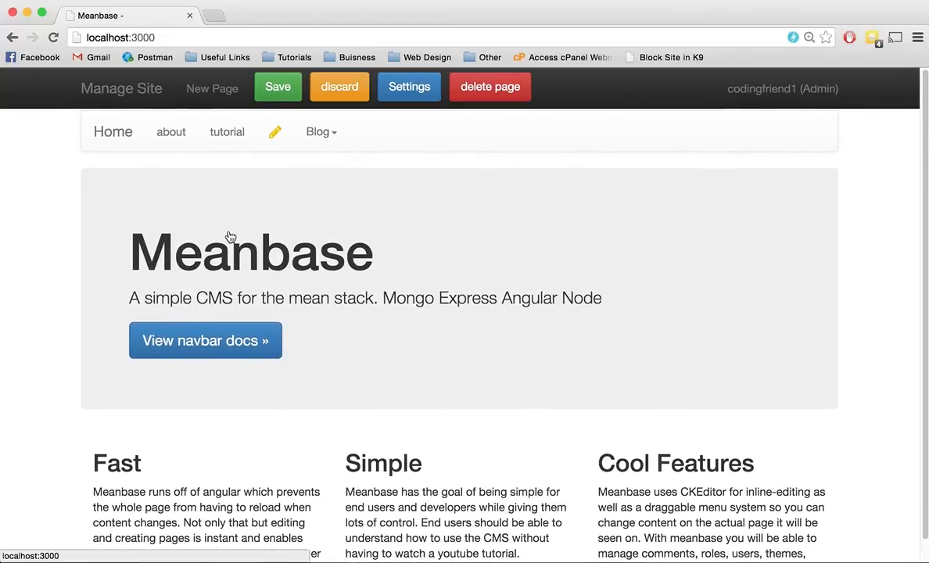
click(94, 462)
key(Return)
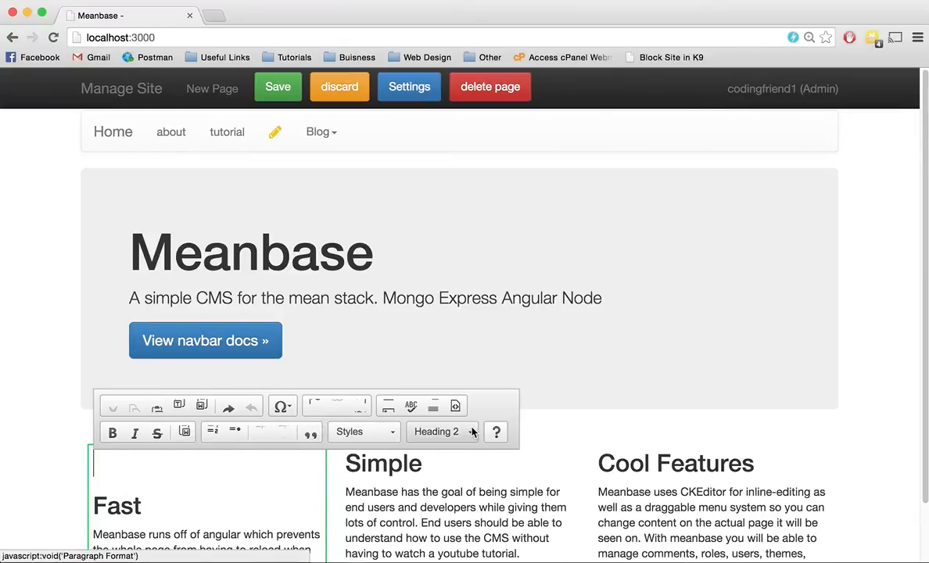
click(367, 329)
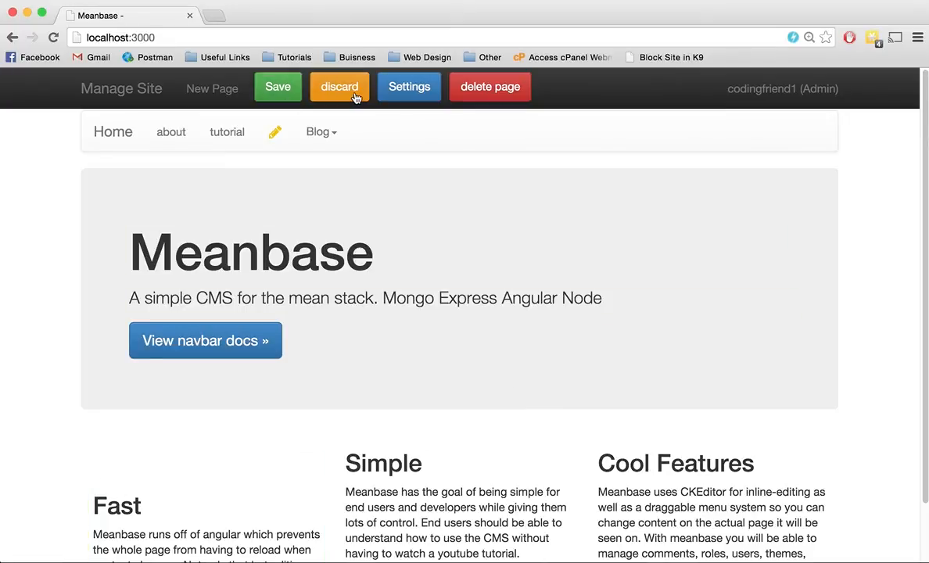
Step: Open the home page's settings and examine the search title, URL, description and the access levels offered for seeing and editing the page
click(418, 91)
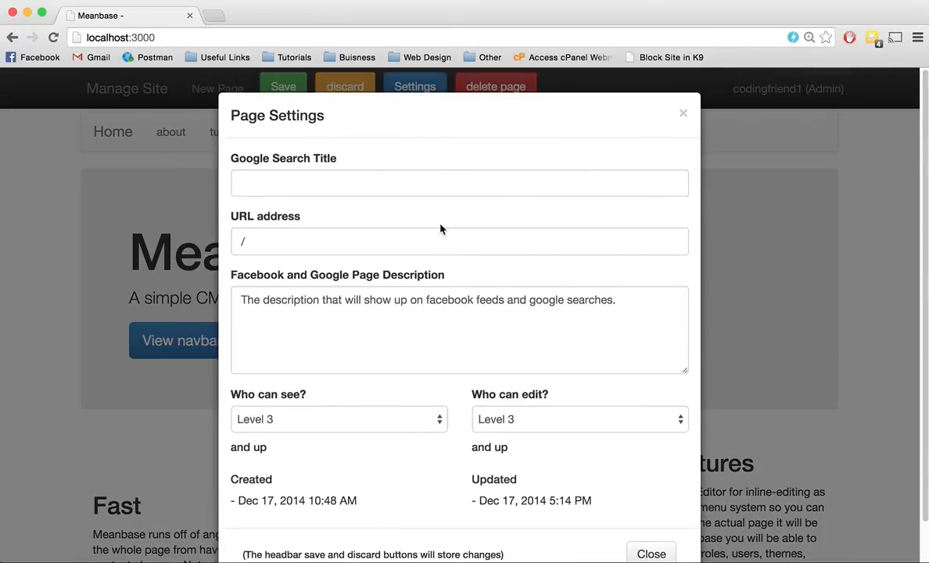
scroll(440, 229, down, 2)
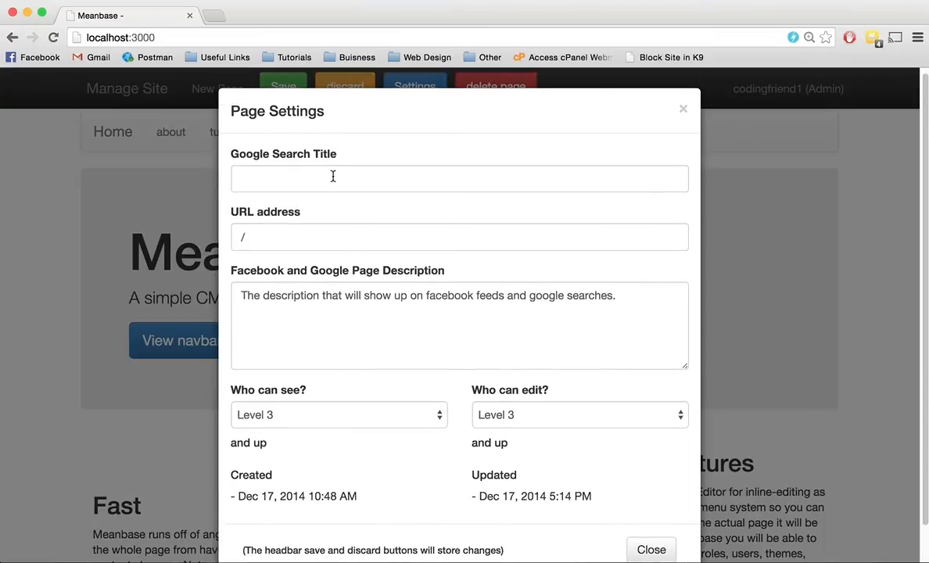
click(332, 176)
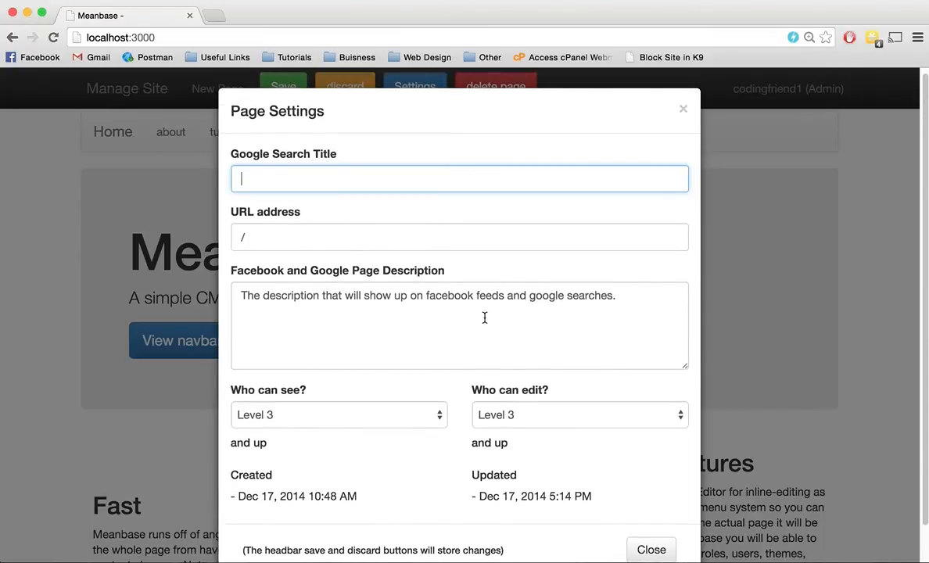
scroll(484, 317, down, 2)
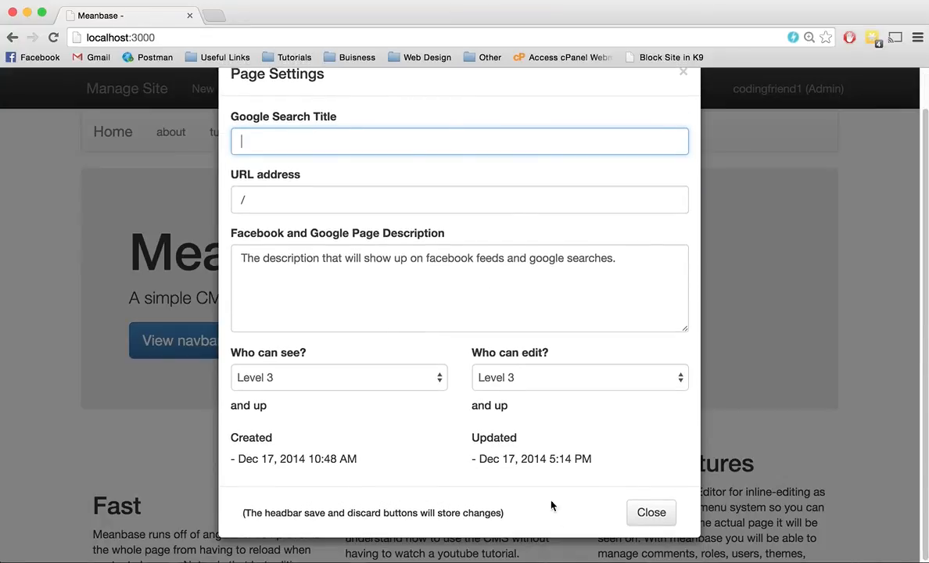
click(396, 376)
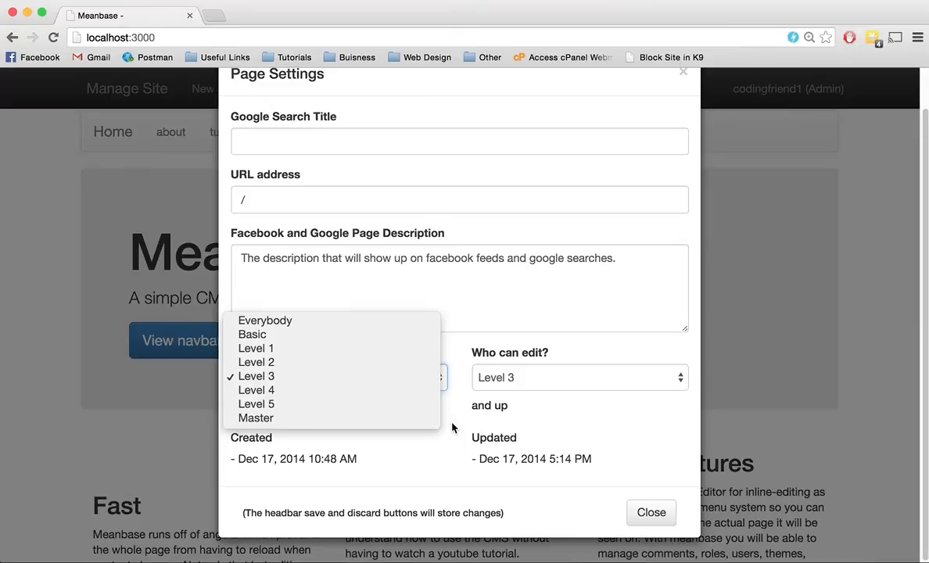
click(398, 381)
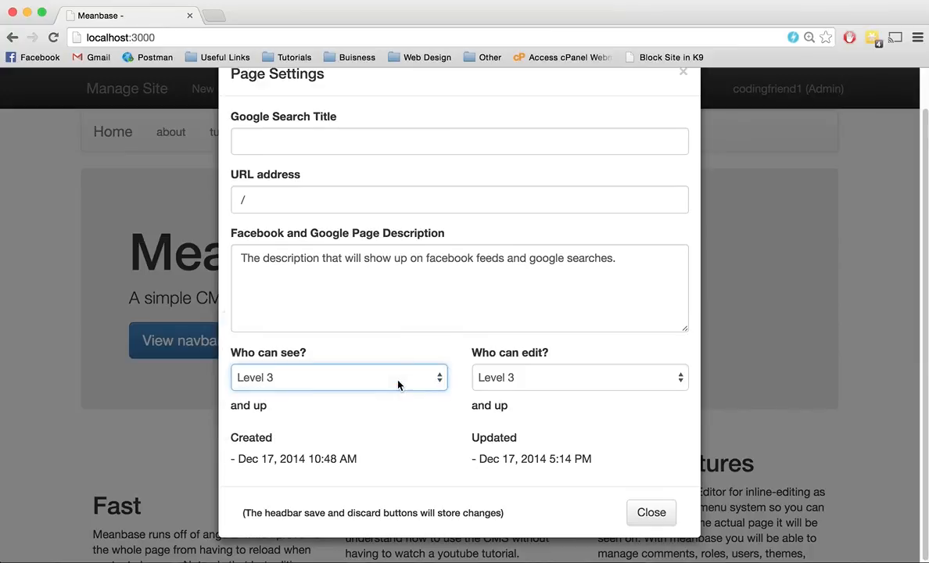
click(555, 381)
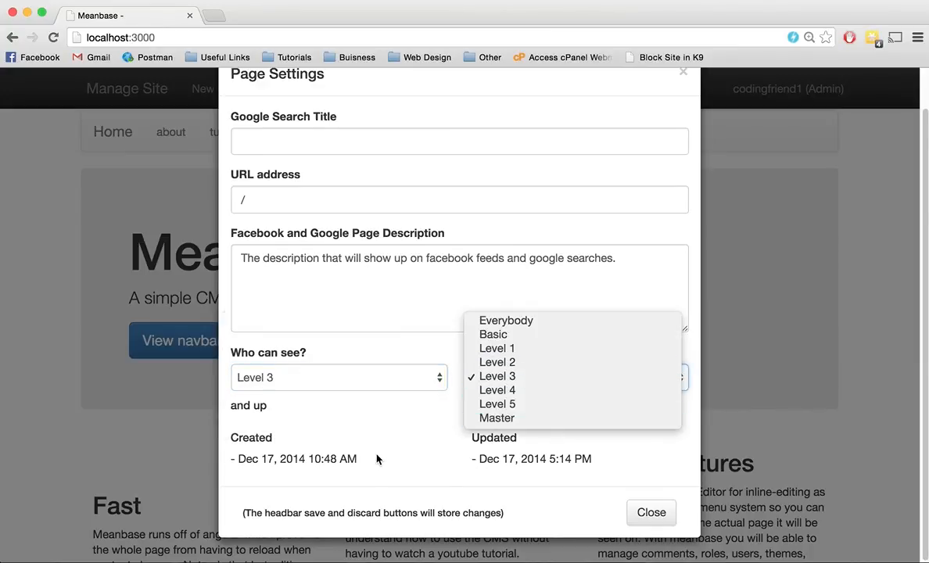
click(394, 430)
Step: Set who can see the page to Everybody, set it back to Level 3, and close the page settings
click(427, 379)
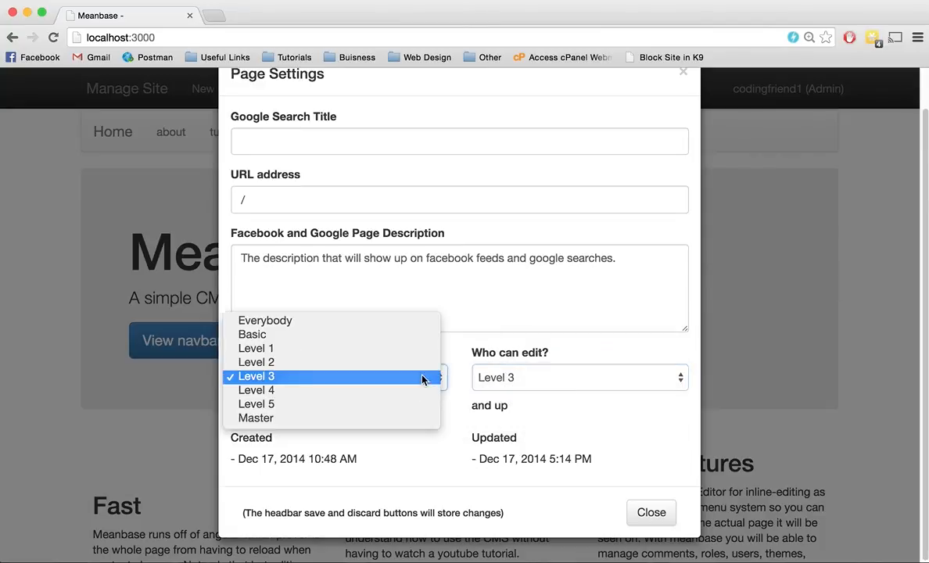
click(409, 326)
click(408, 380)
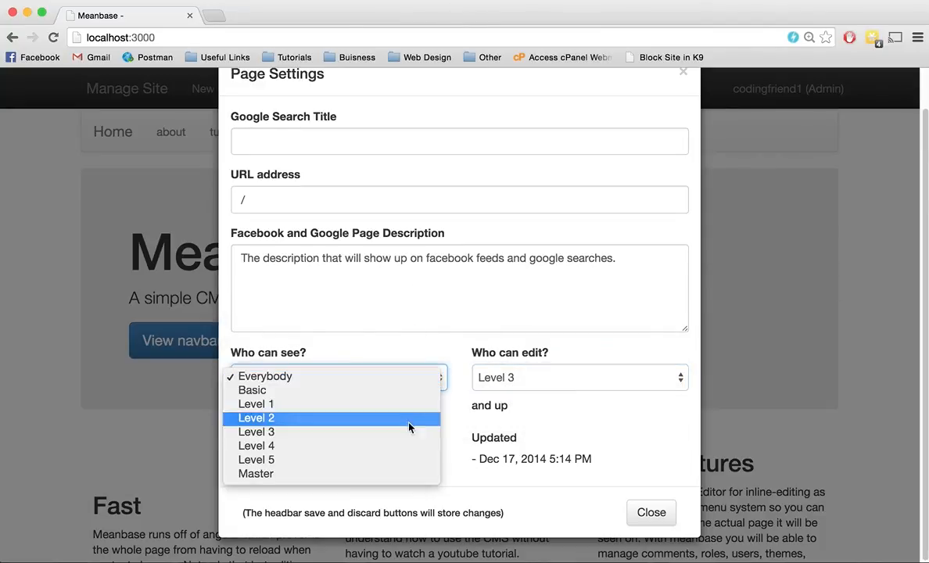
click(406, 431)
scroll(532, 422, up, 2)
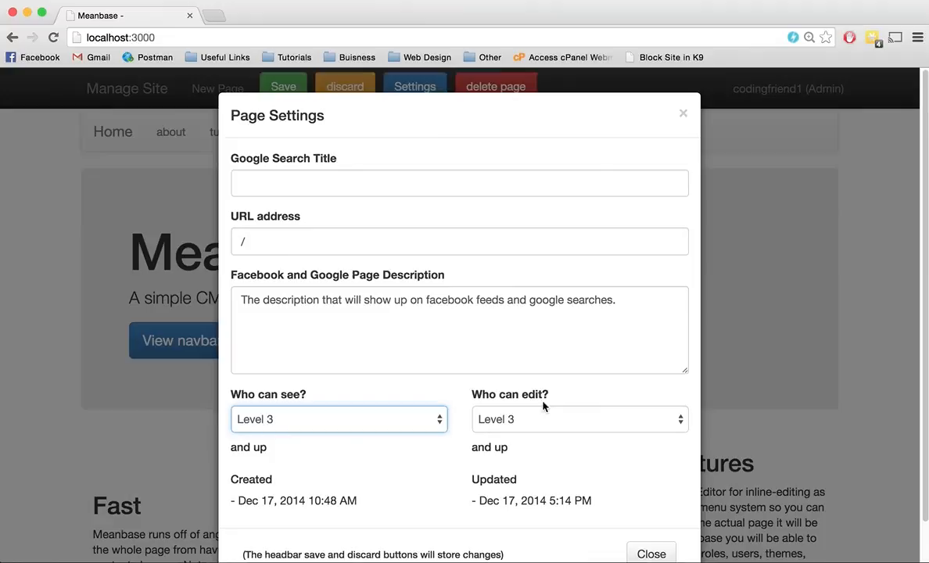
click(685, 115)
Step: Open the account settings, look over the roles, privileges and users, and return to the site's home page
click(780, 93)
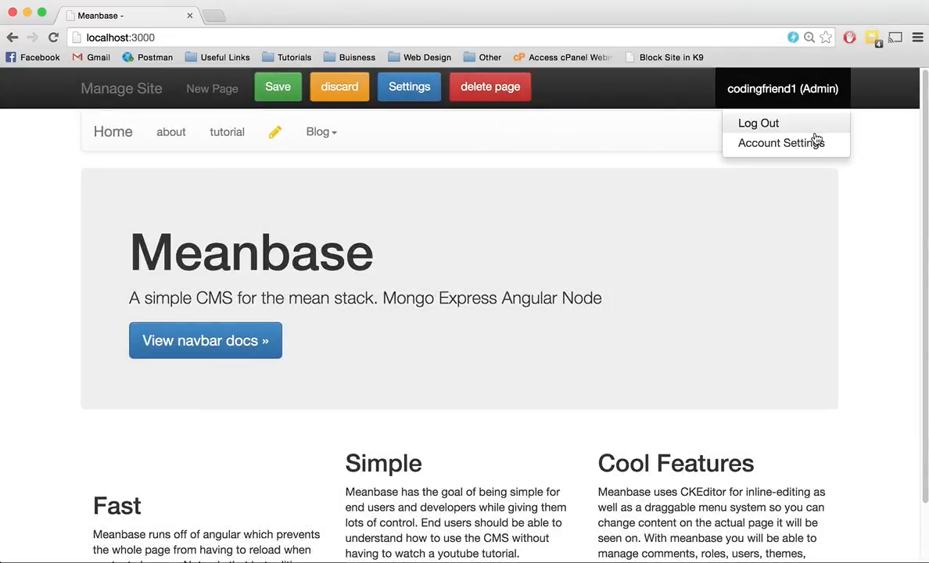
click(782, 144)
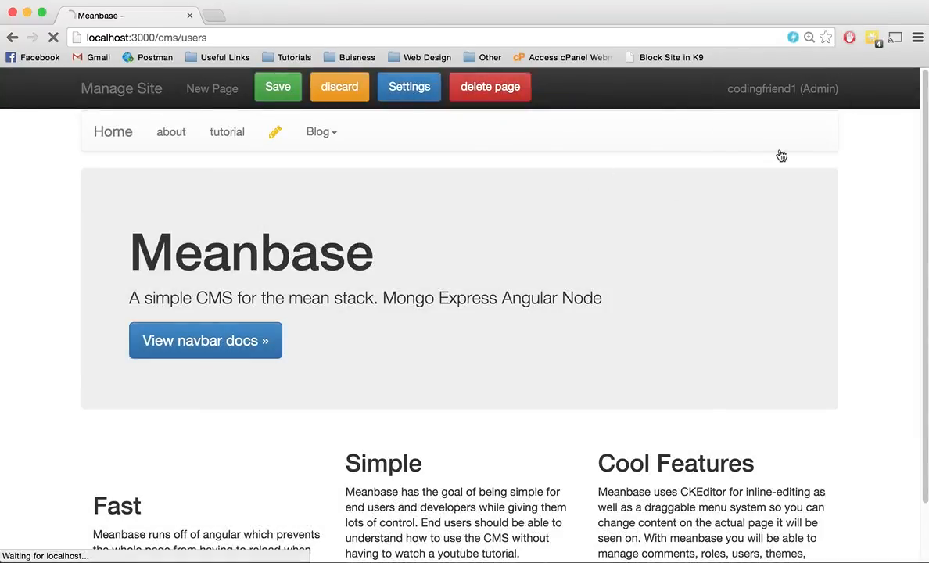
scroll(575, 303, down, 3)
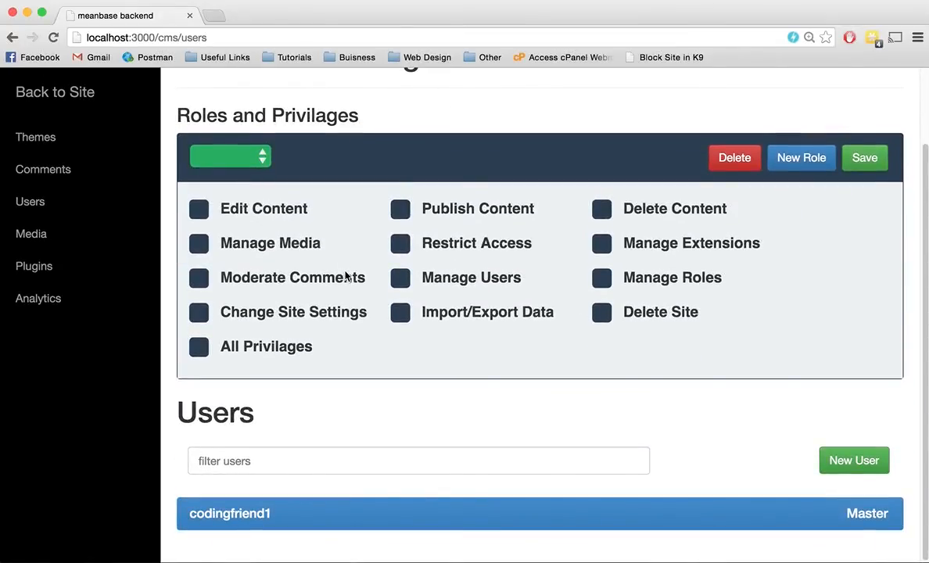
click(128, 205)
scroll(303, 243, up, 2)
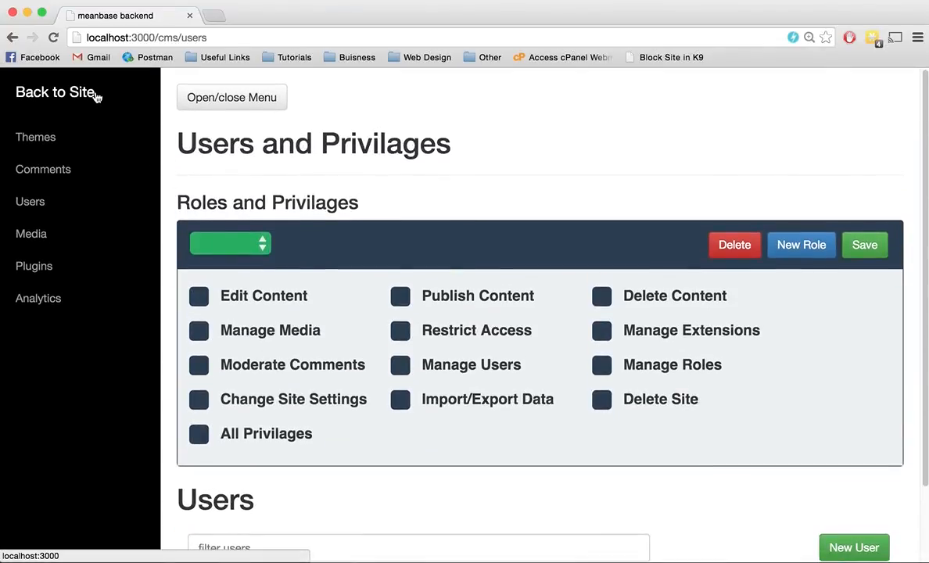
click(96, 94)
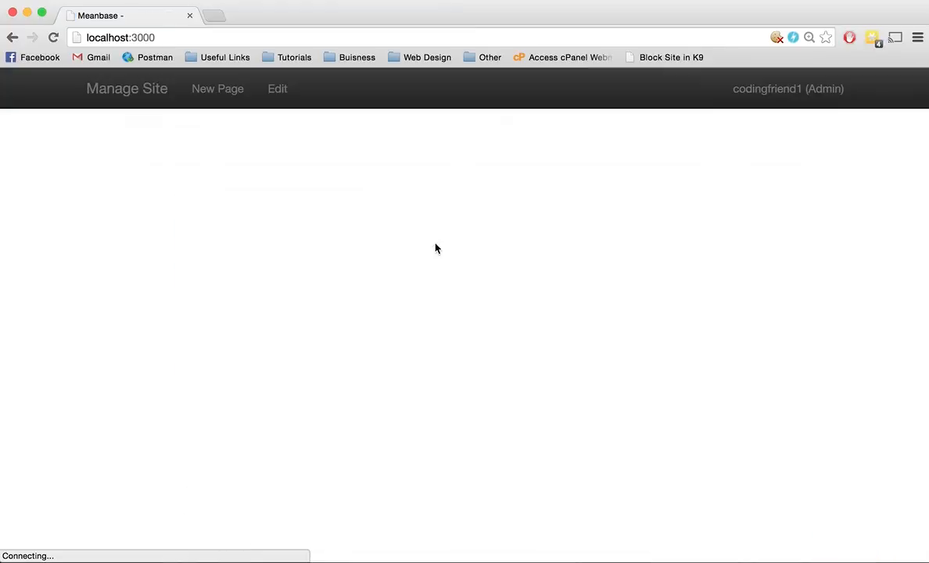
scroll(436, 248, down, 1)
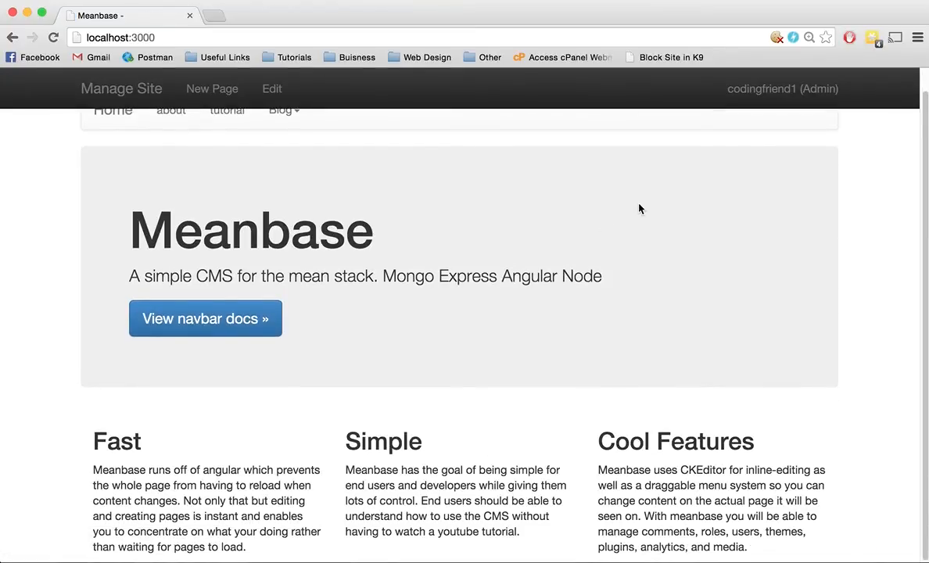